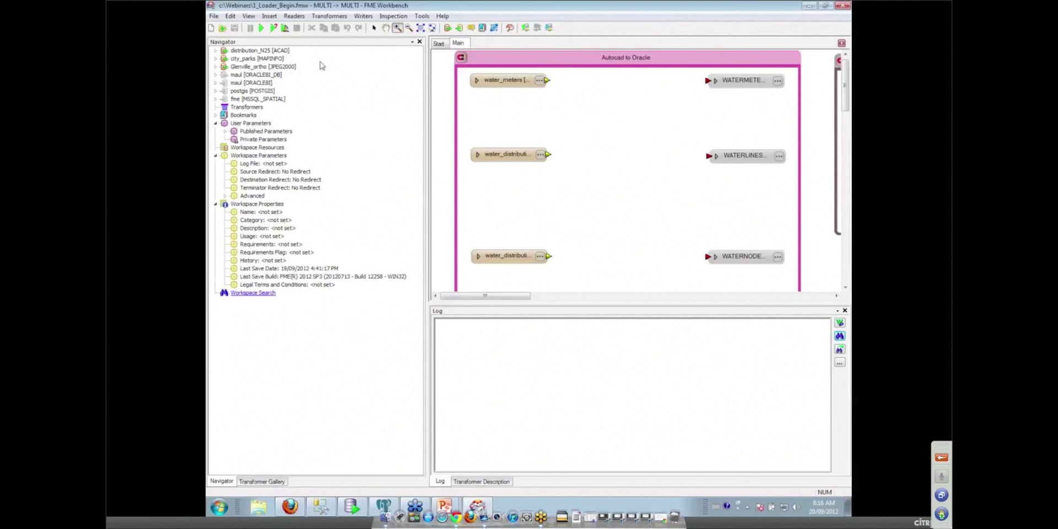
Step: Enable the maui ORACLE8I writer from the Navigator and return to the Select tool
right_click(253, 84)
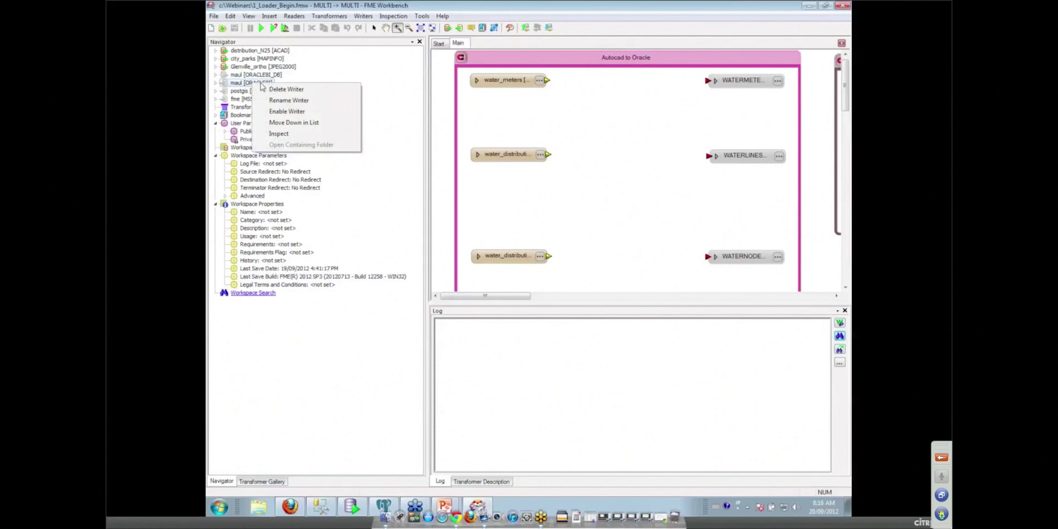
click(278, 112)
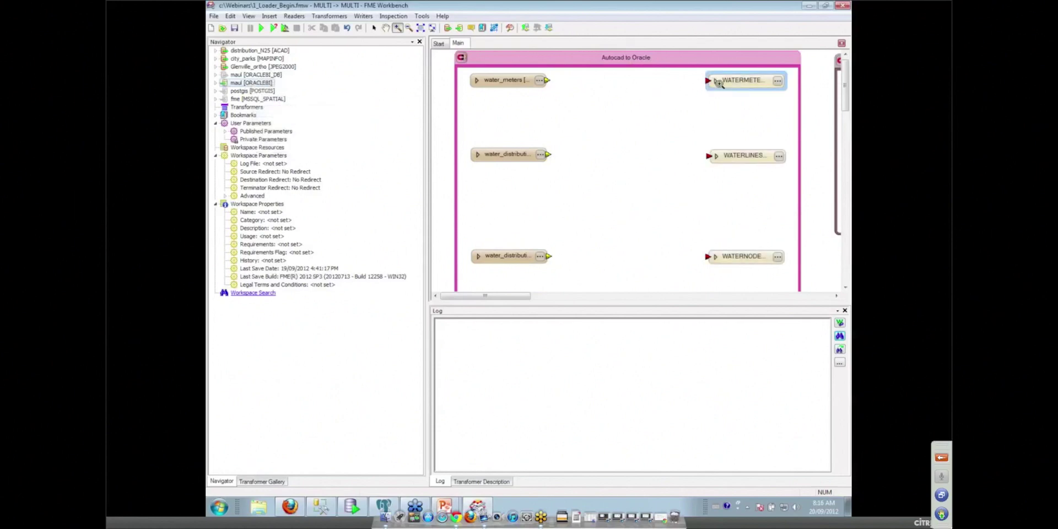
click(374, 27)
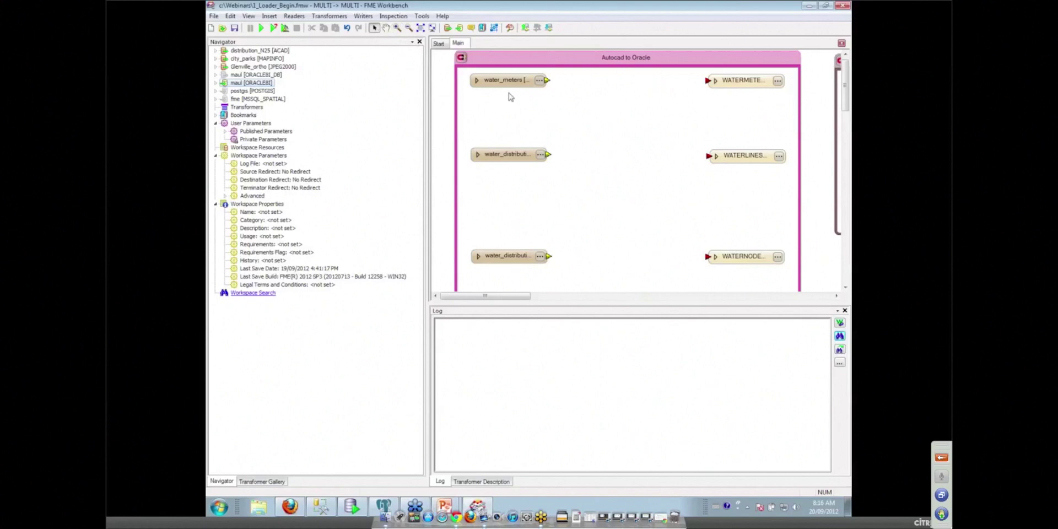
Step: Inspect the water_meters AutoCAD data in a maximized FME Universal Viewer
right_click(493, 81)
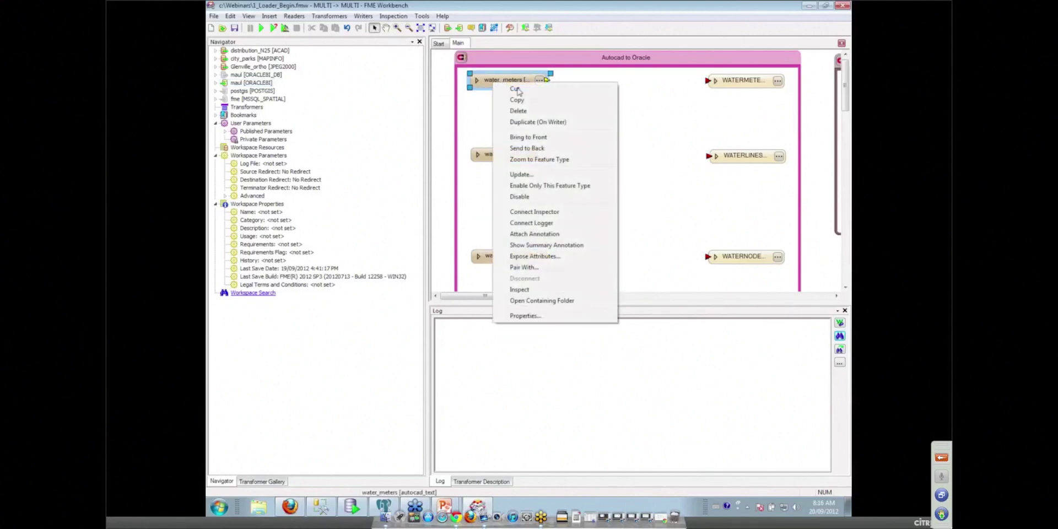
click(526, 290)
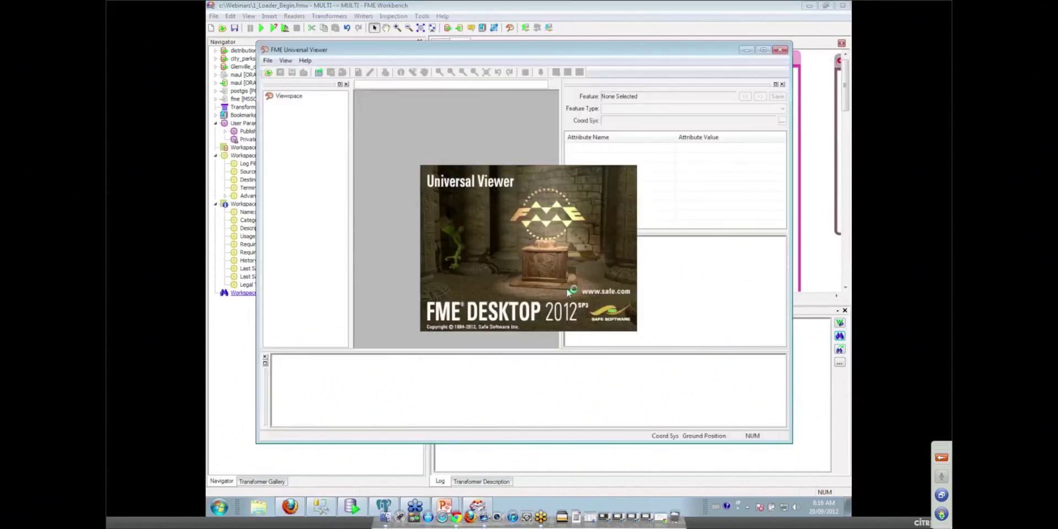
click(553, 270)
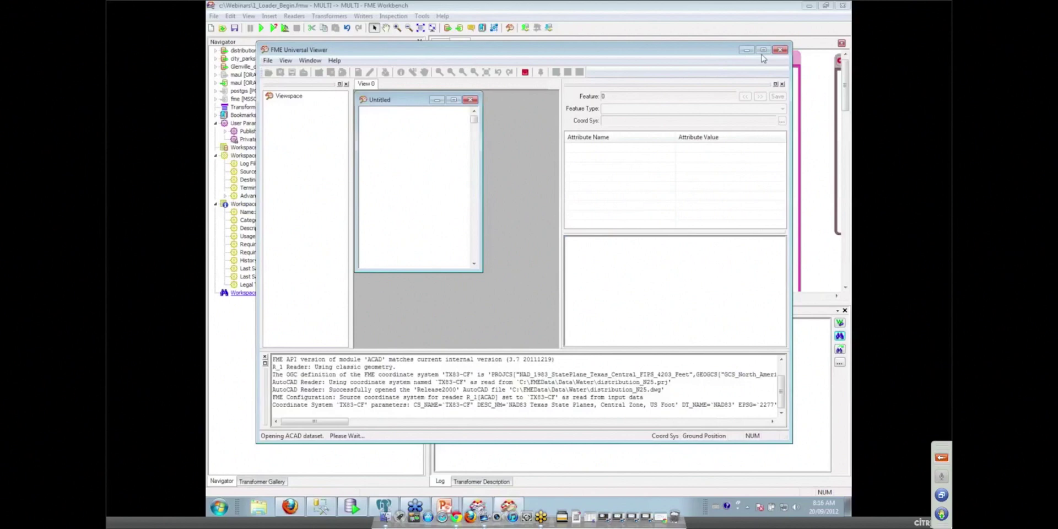
click(763, 50)
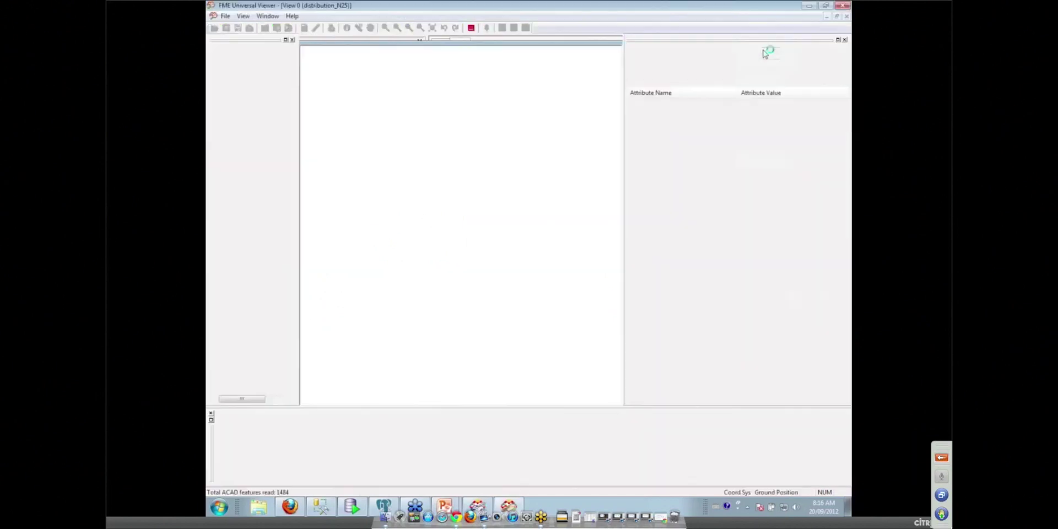
Step: Zoom in close on the pipe crossing with the meter number labels
click(385, 29)
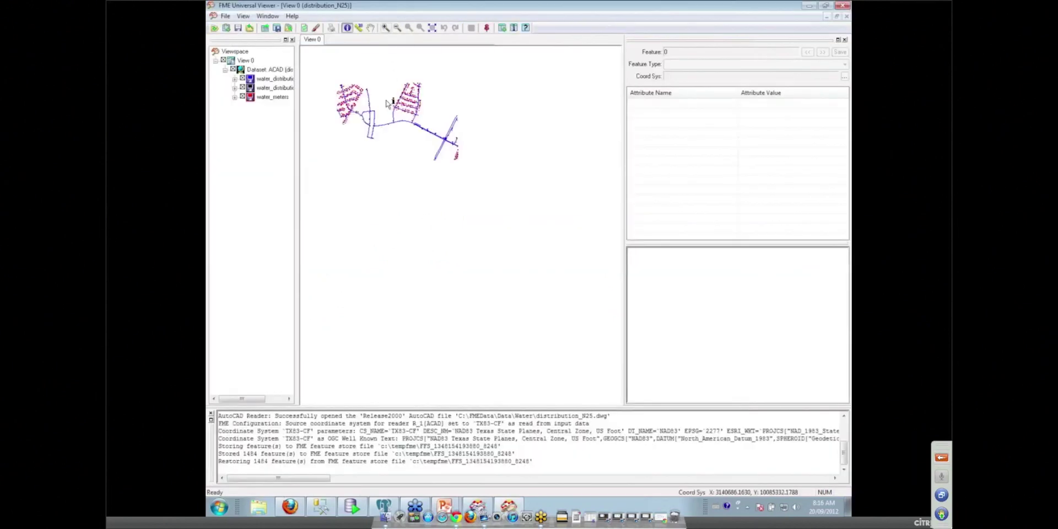
click(407, 108)
click(385, 28)
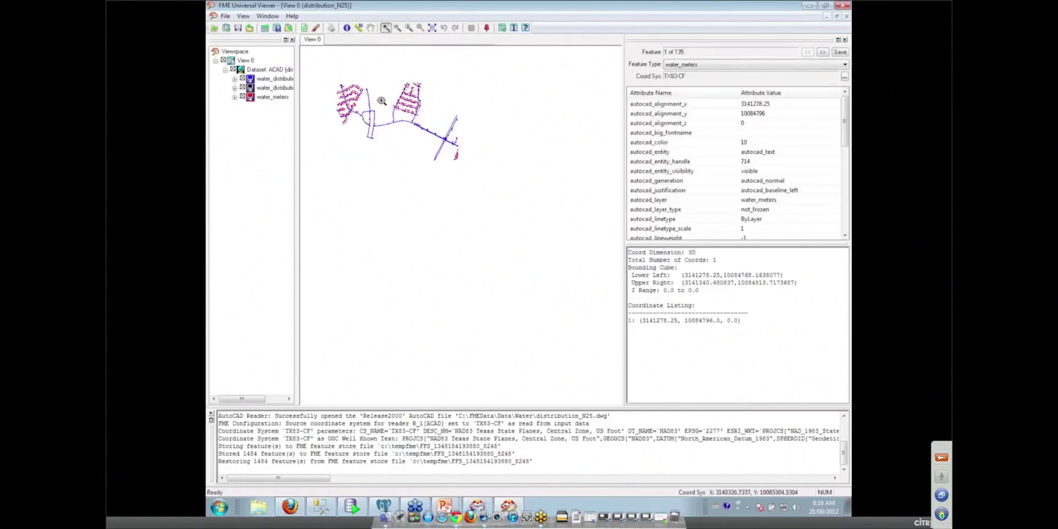
drag(384, 100, 412, 117)
drag(468, 194, 503, 242)
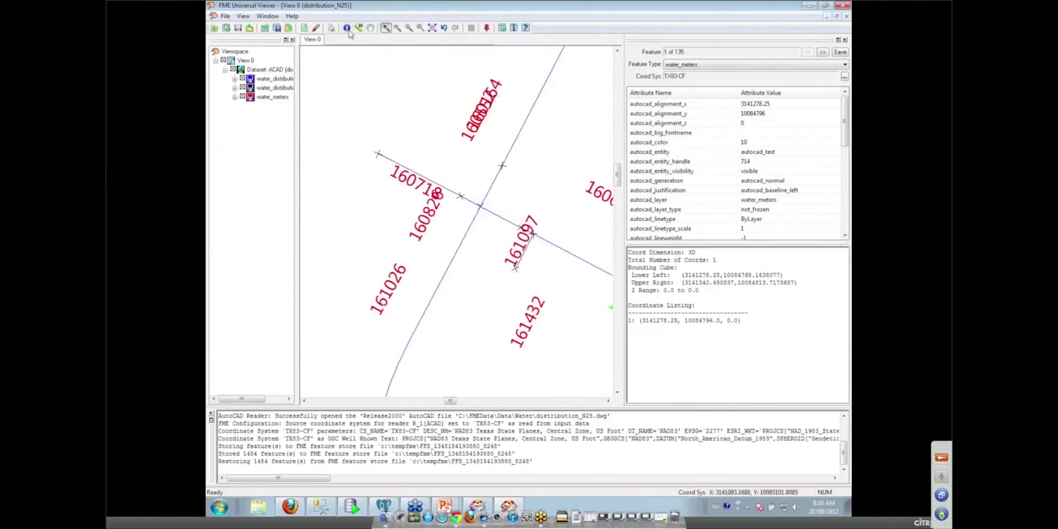
click(346, 27)
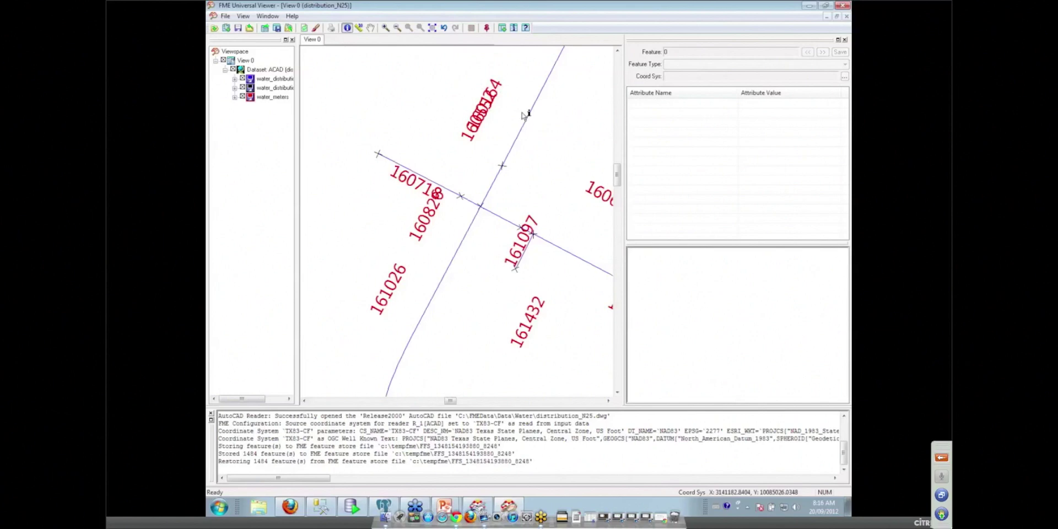
Step: Query meter label 161026 and review its text string, text size 20 and rotation 61.2578164624221
click(396, 297)
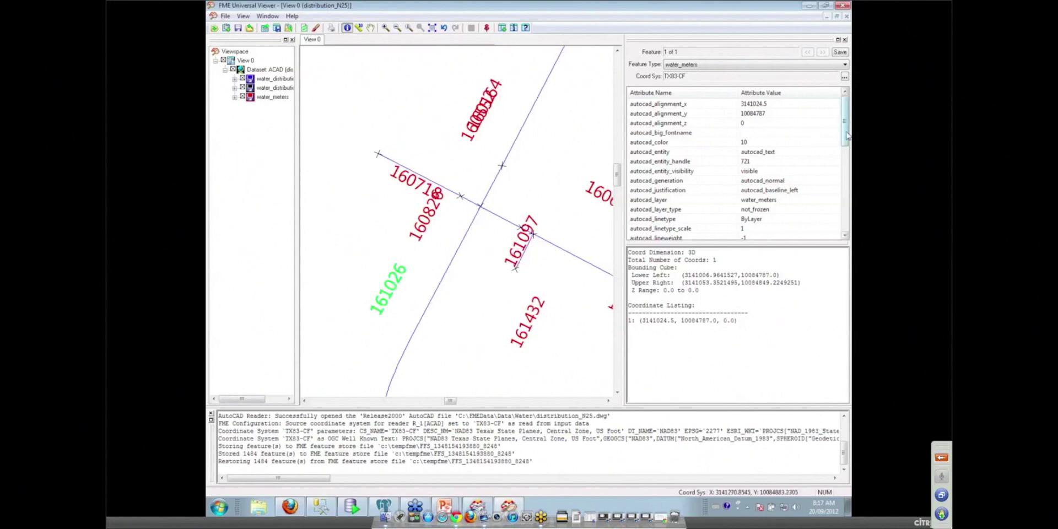
drag(844, 135, 847, 222)
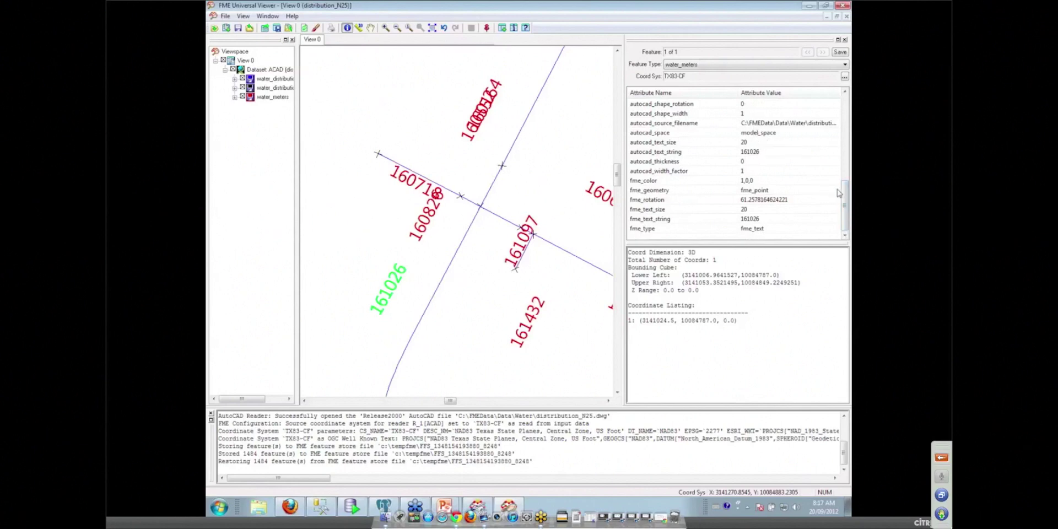
drag(847, 191, 847, 160)
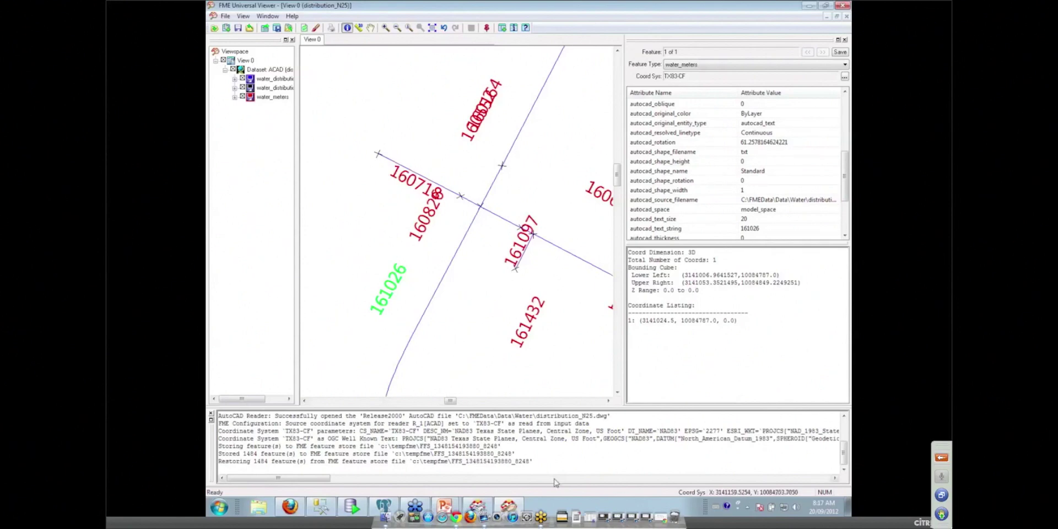
Step: Connect water_meters to WATERMETERS, mapping text rotation, size and string to ROTATION, HEIGHT and TEXTSTRING
click(477, 507)
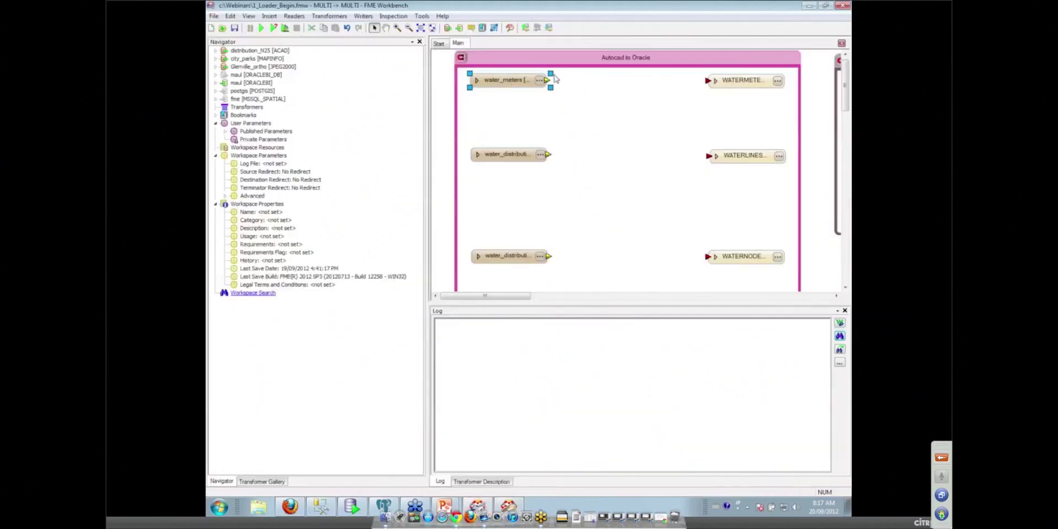
drag(548, 80, 707, 81)
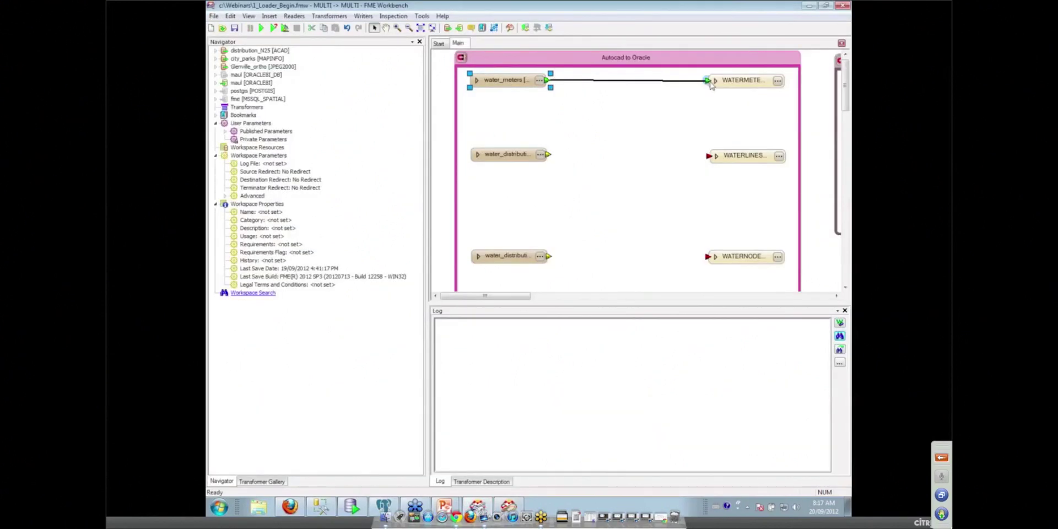
click(715, 81)
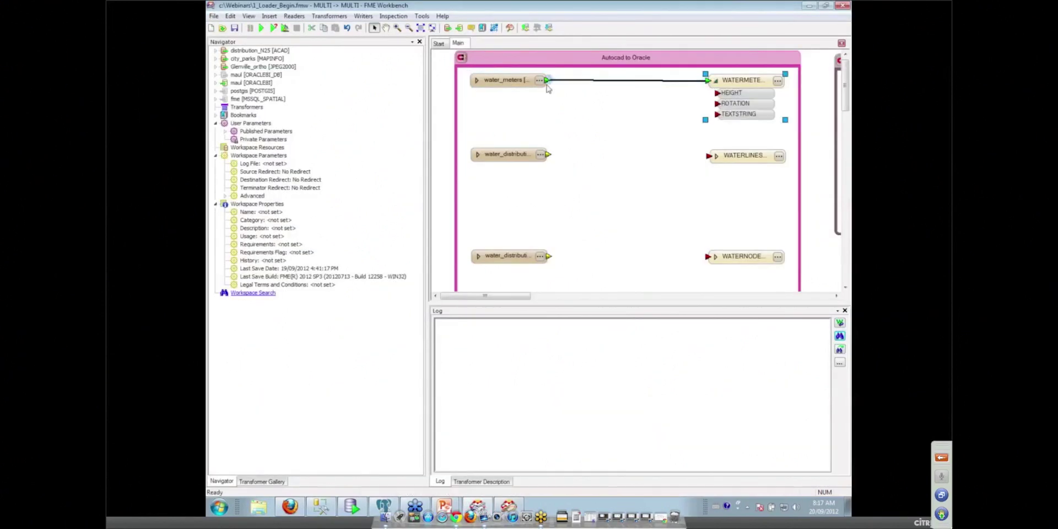
click(477, 83)
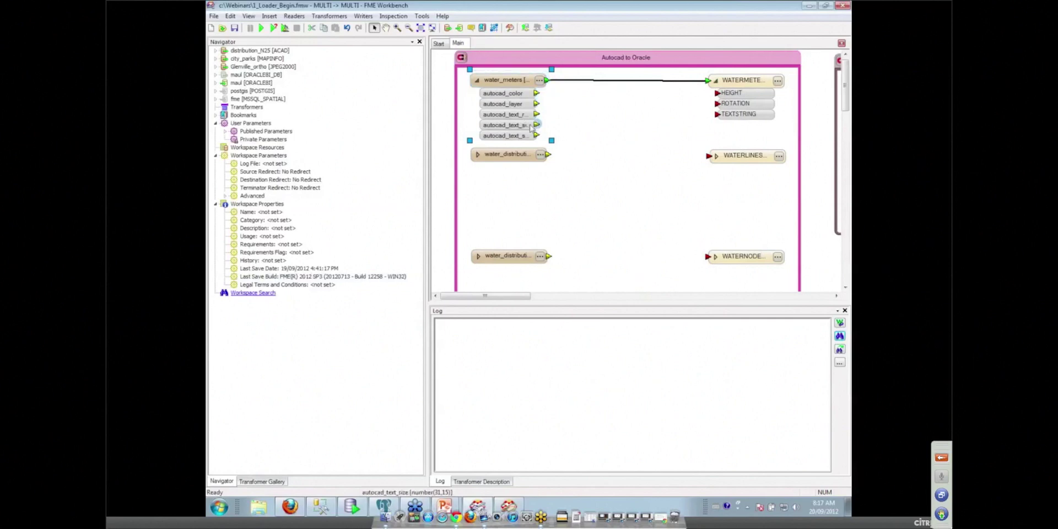
drag(538, 115, 717, 103)
drag(540, 126, 717, 93)
drag(538, 136, 718, 114)
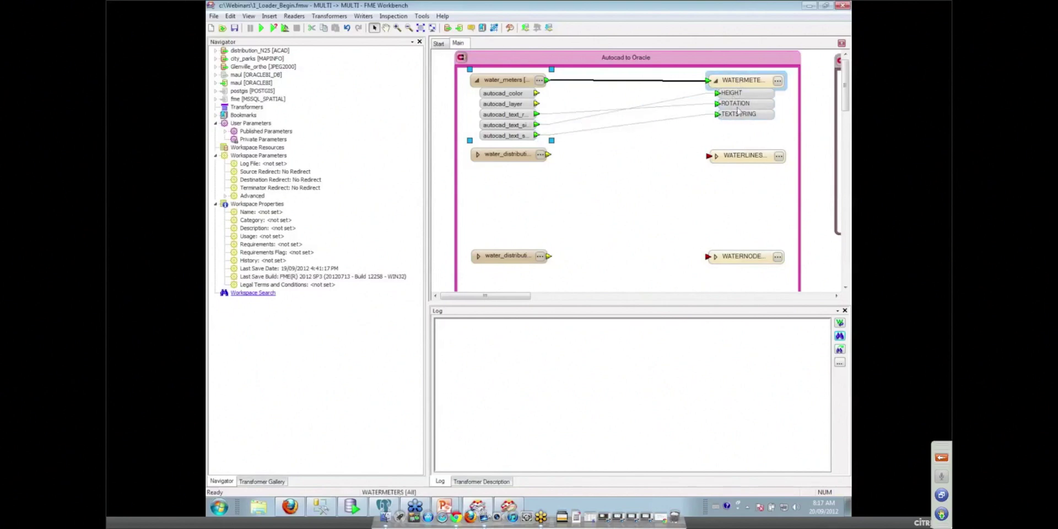
Step: Add COLOR (integer) and LAYER (varchar2, width 20) user attributes to the WATERMETERS writer
click(777, 82)
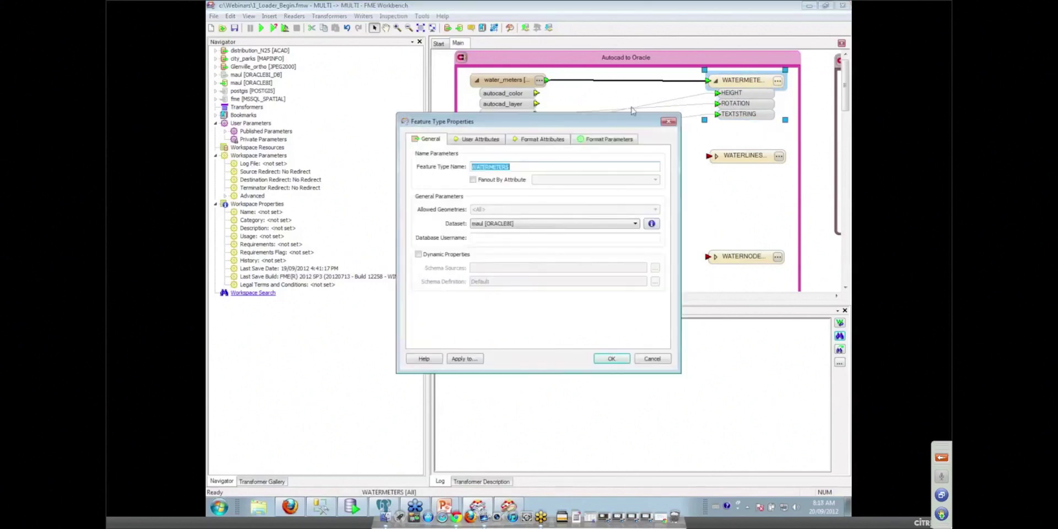
click(481, 140)
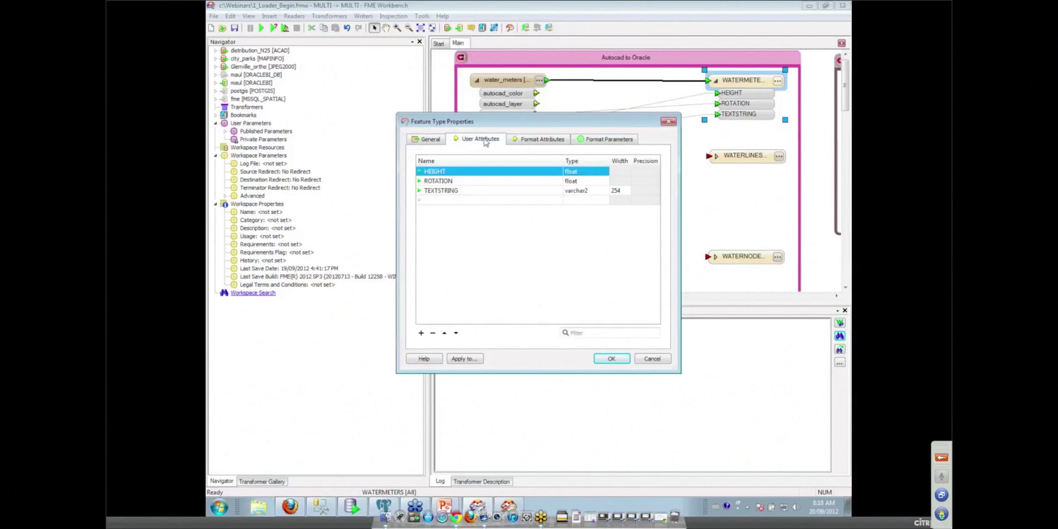
click(444, 200)
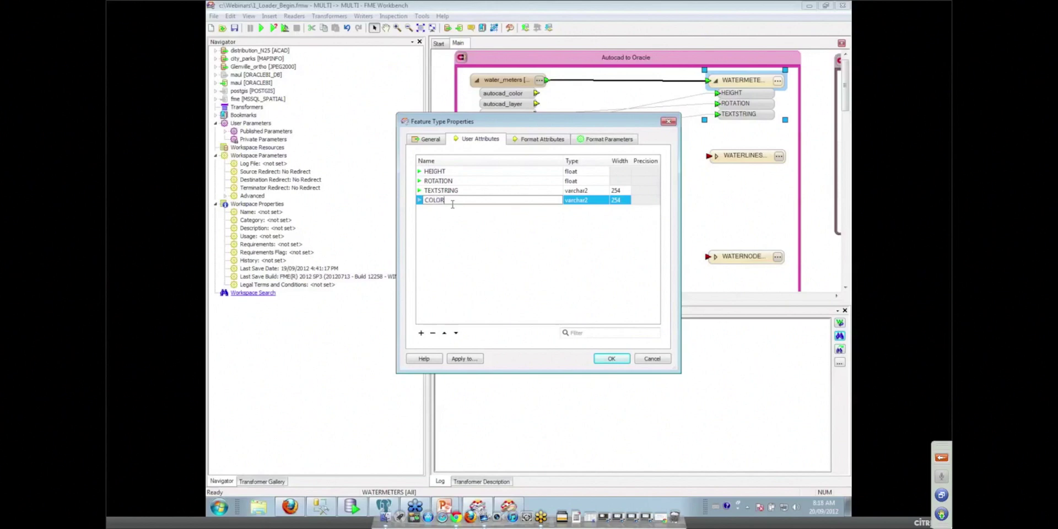
text(COLOR)
key(Return)
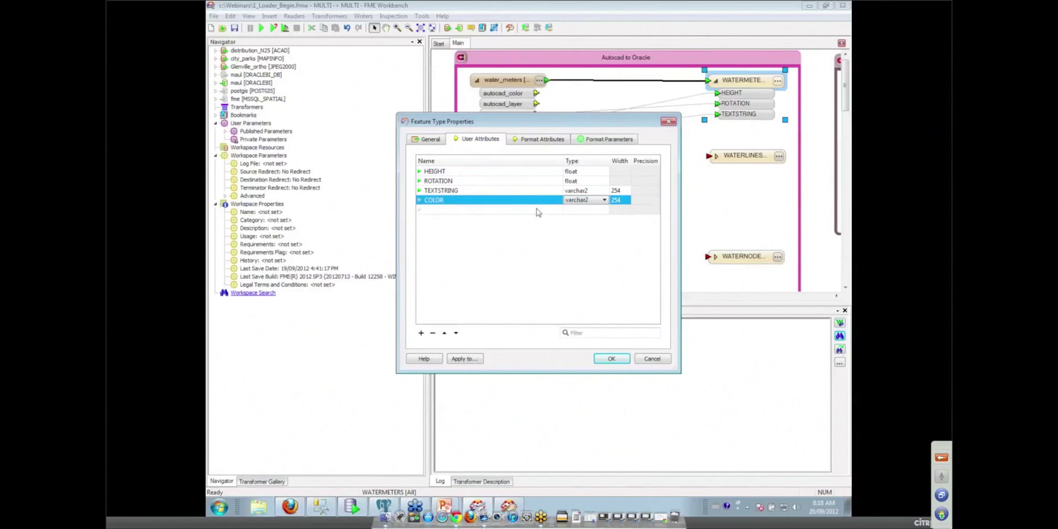
click(581, 201)
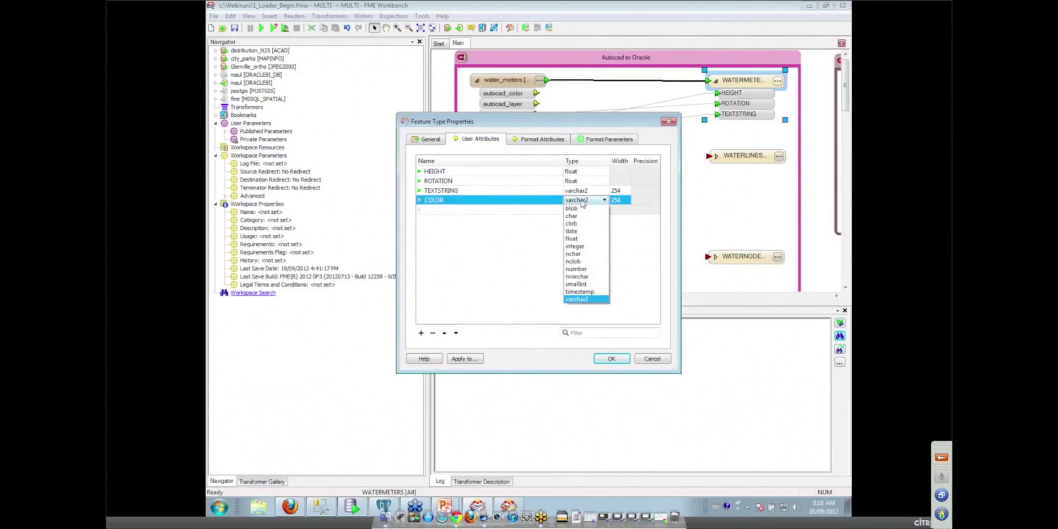
click(577, 246)
click(454, 211)
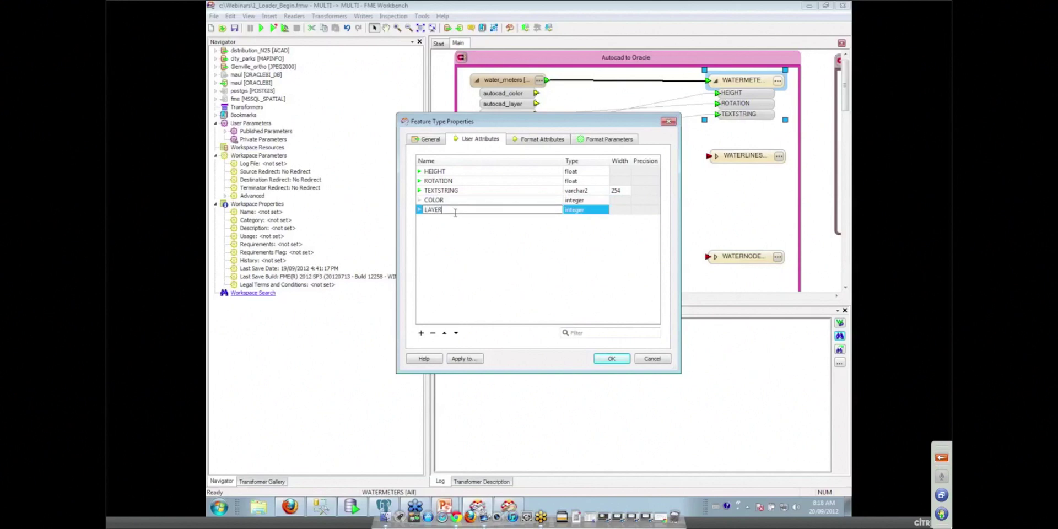
click(570, 212)
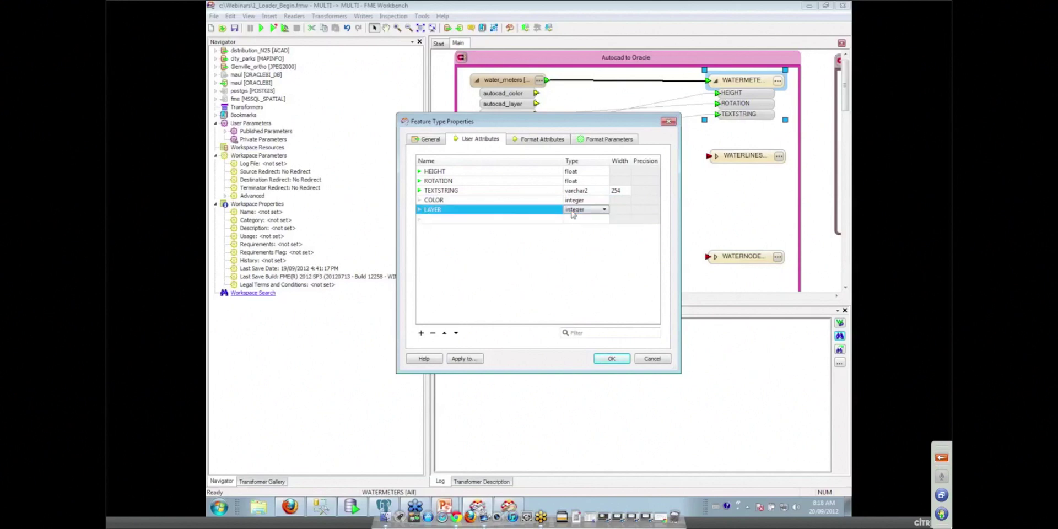
click(579, 213)
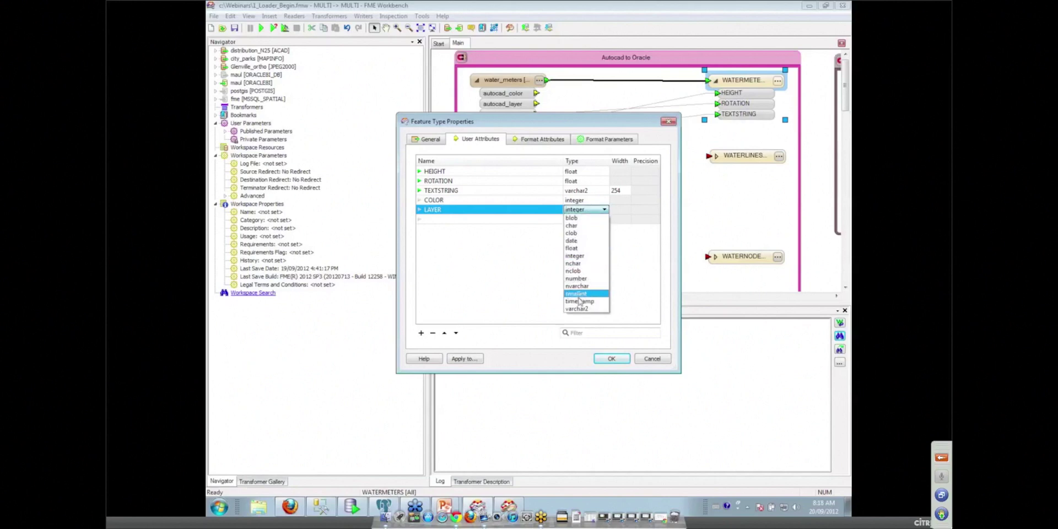
click(577, 309)
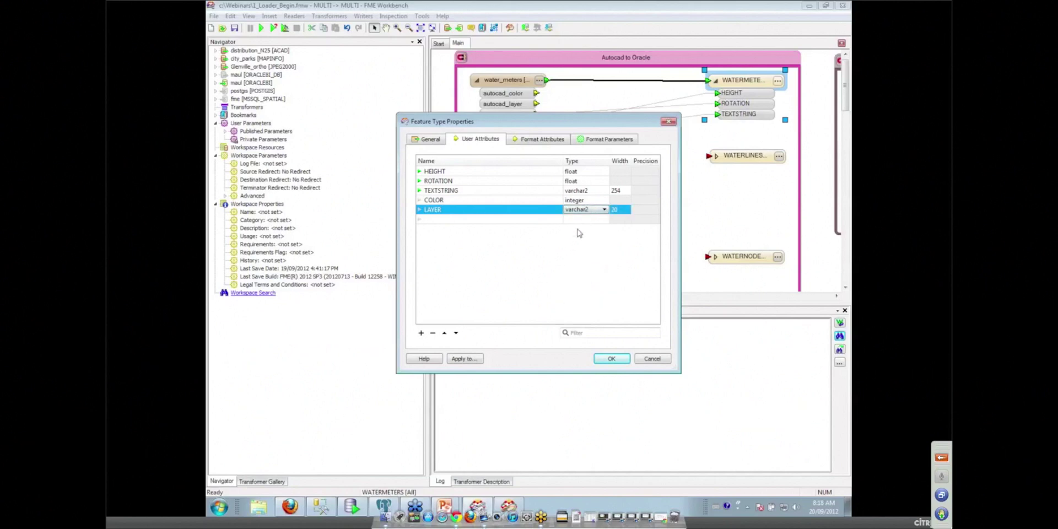
click(609, 358)
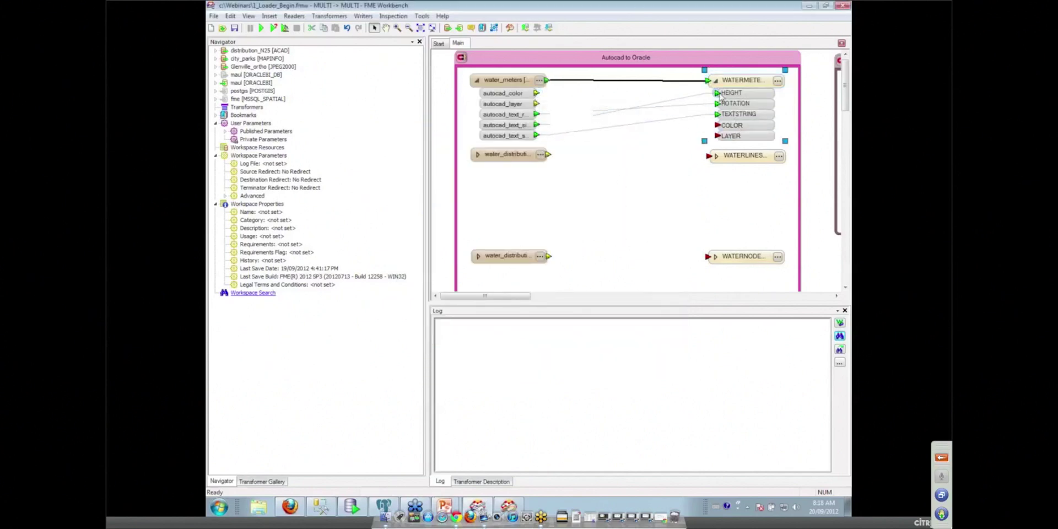
Step: Link autocad_color and autocad_layer to COLOR and LAYER; route distribution lines and nodes to WATERLINES and WATERNODES
drag(537, 95, 717, 125)
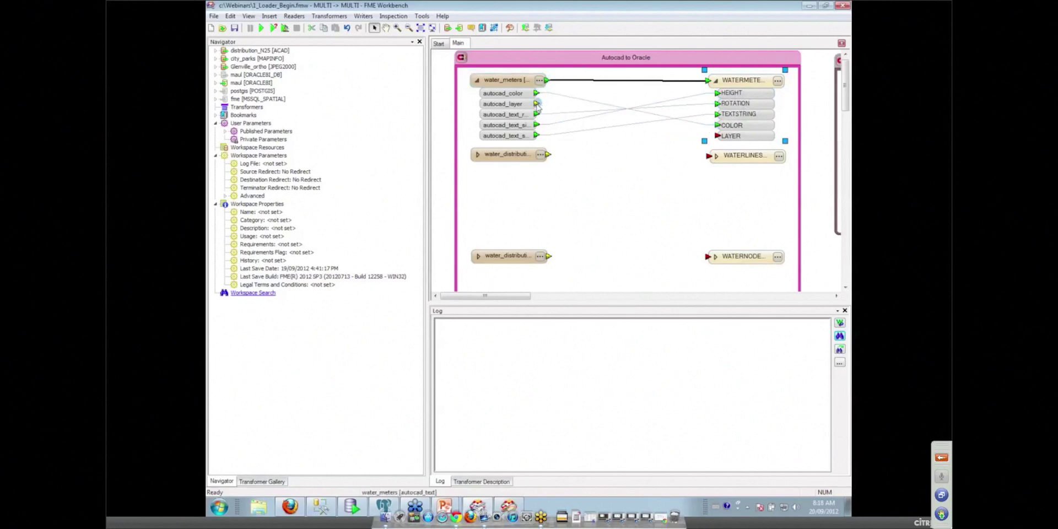
drag(537, 105, 717, 135)
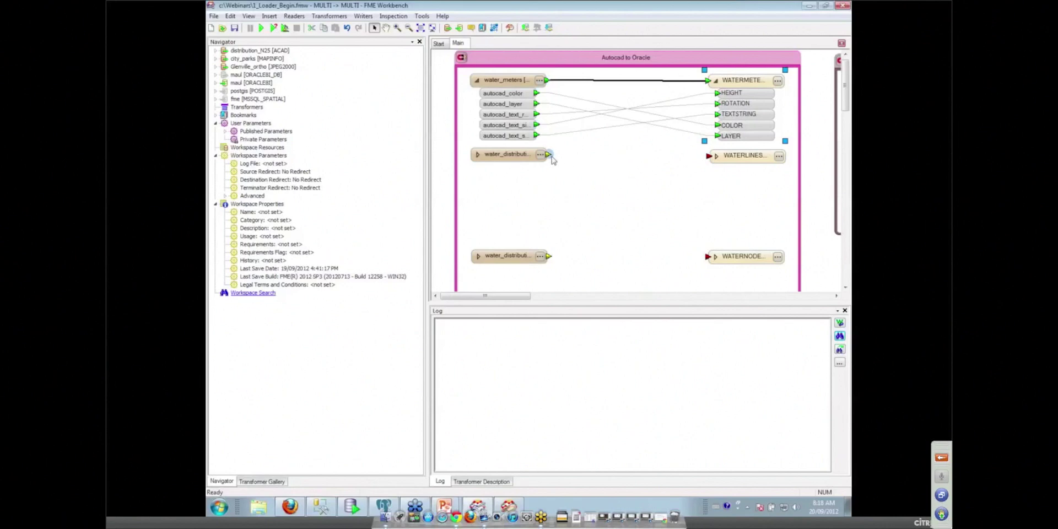
drag(550, 157, 708, 156)
drag(552, 259, 708, 257)
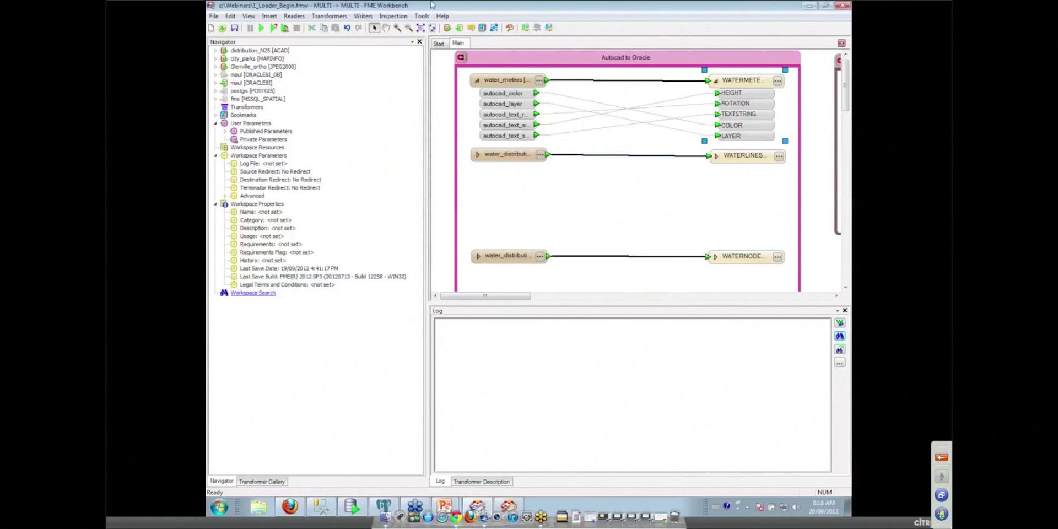
click(363, 16)
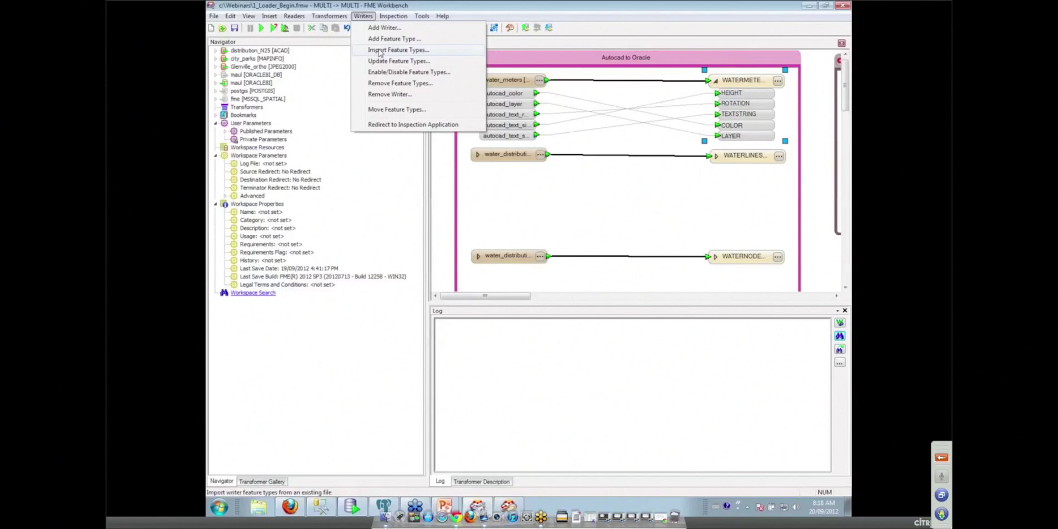
click(617, 201)
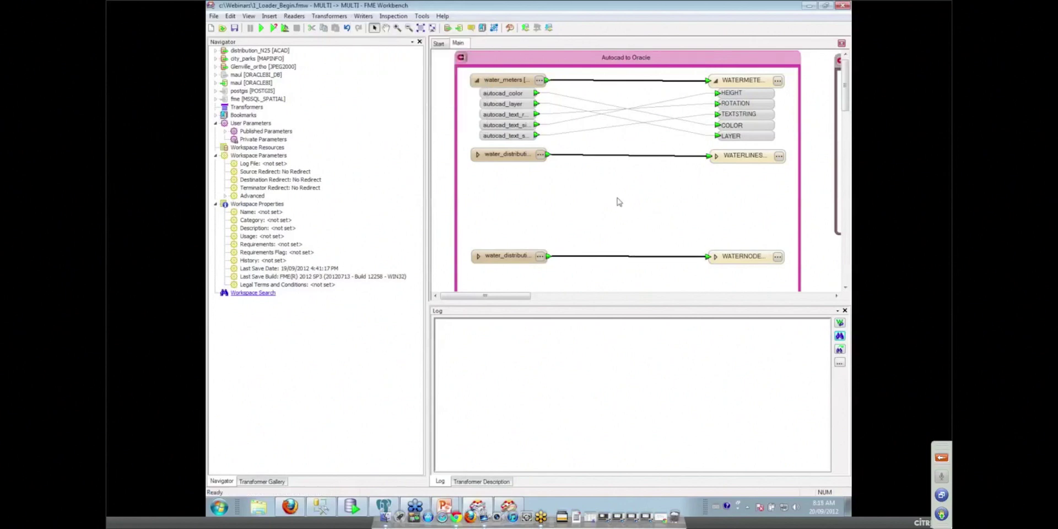
click(723, 162)
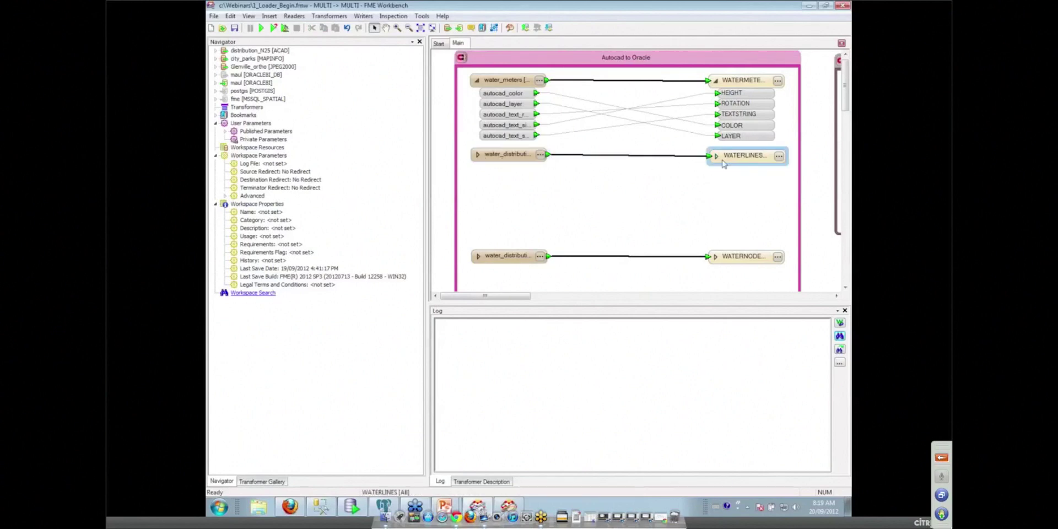
click(717, 158)
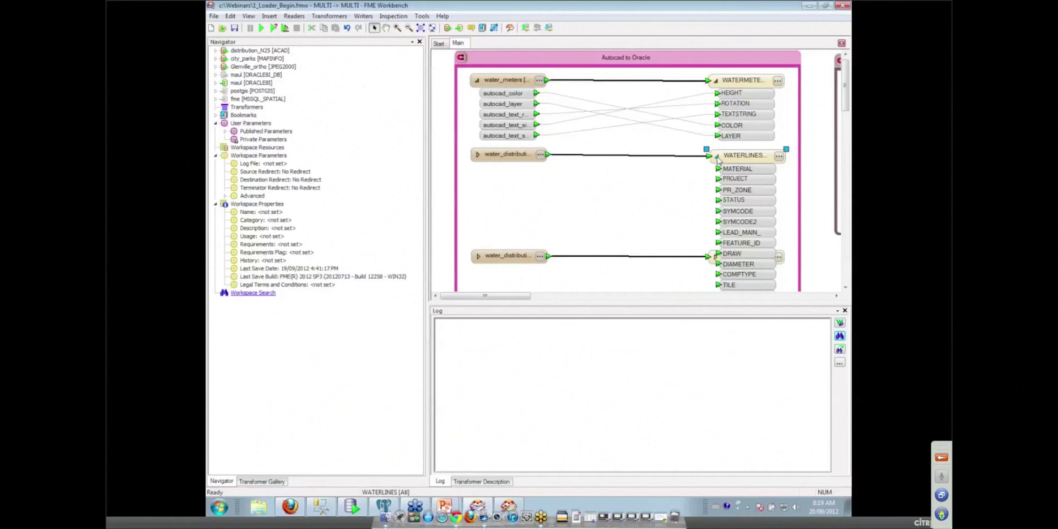
click(717, 158)
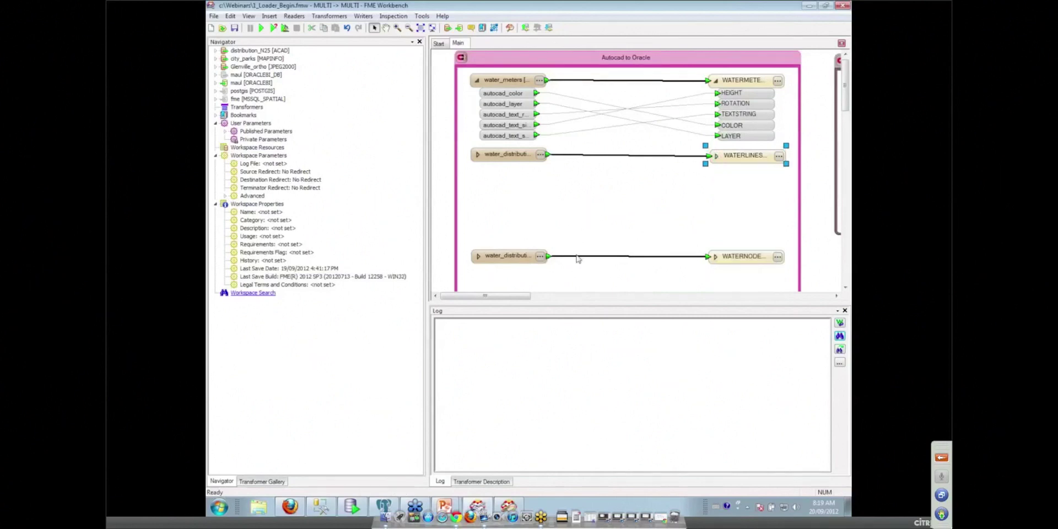
Step: Query a water distribution node symbol in the viewer, showing block name KRYSS
click(508, 506)
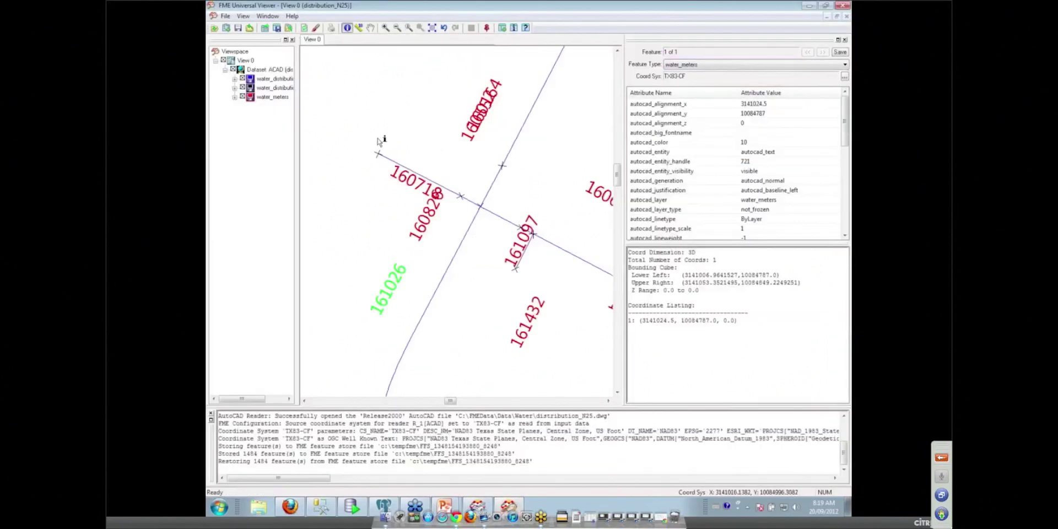
drag(367, 144, 385, 164)
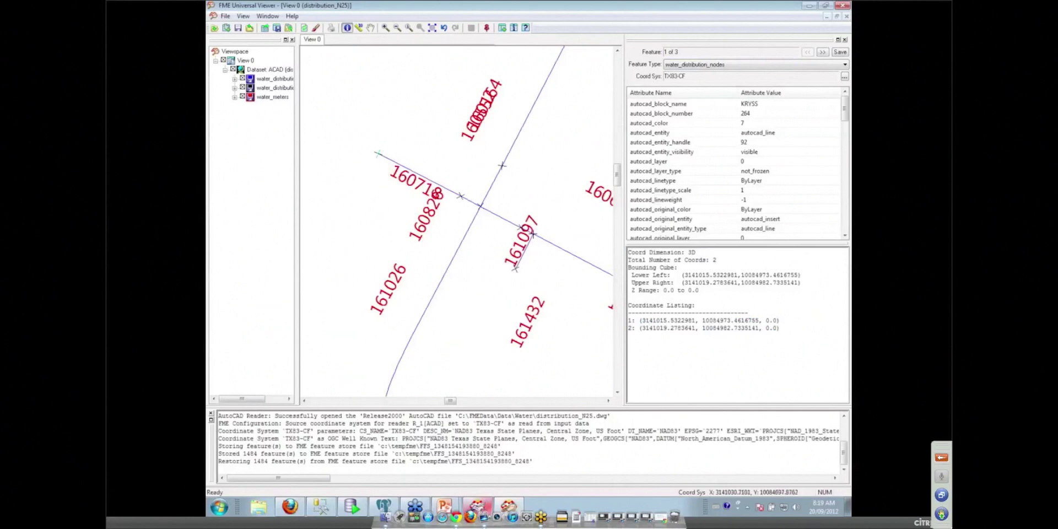
Step: Map autocad_block, rotation, xscale and yscale to WATERNODES BLOCK_NAME, ROTATION, YSCALE and XSCALE
mouse_move(508, 506)
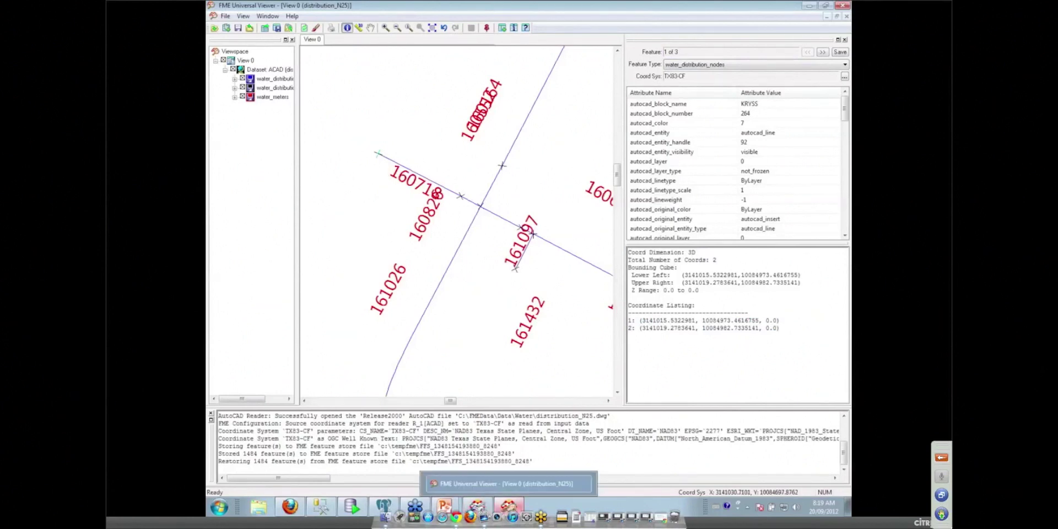
click(508, 505)
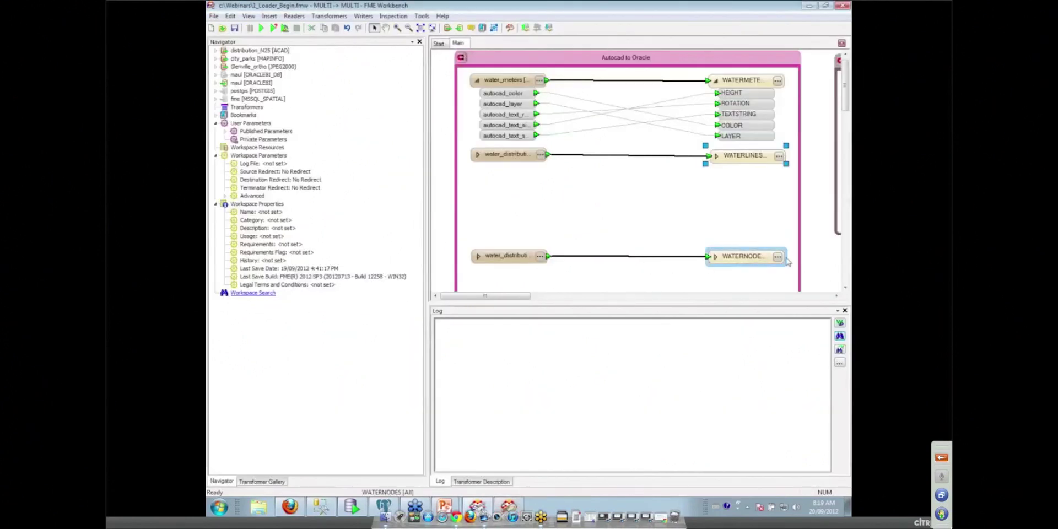
click(715, 257)
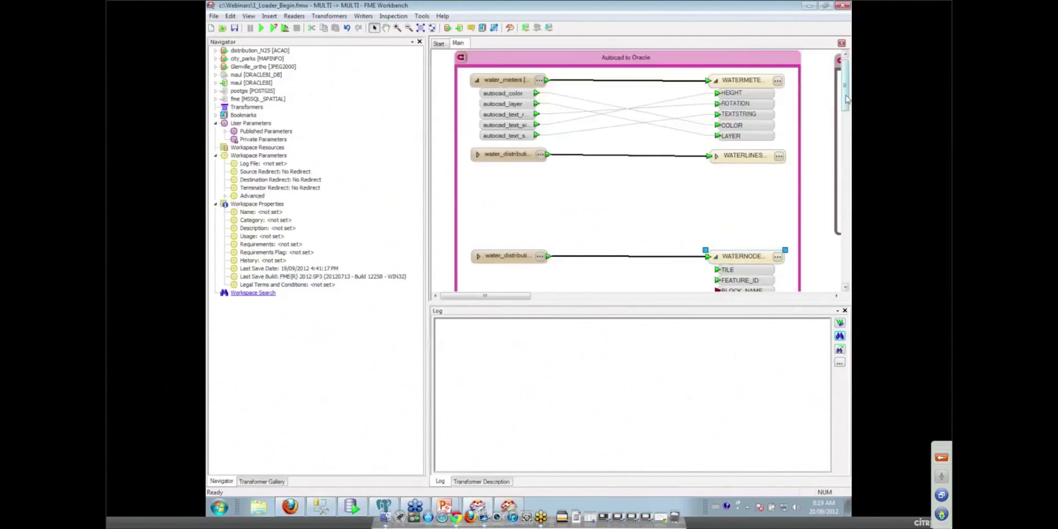
drag(847, 99, 846, 119)
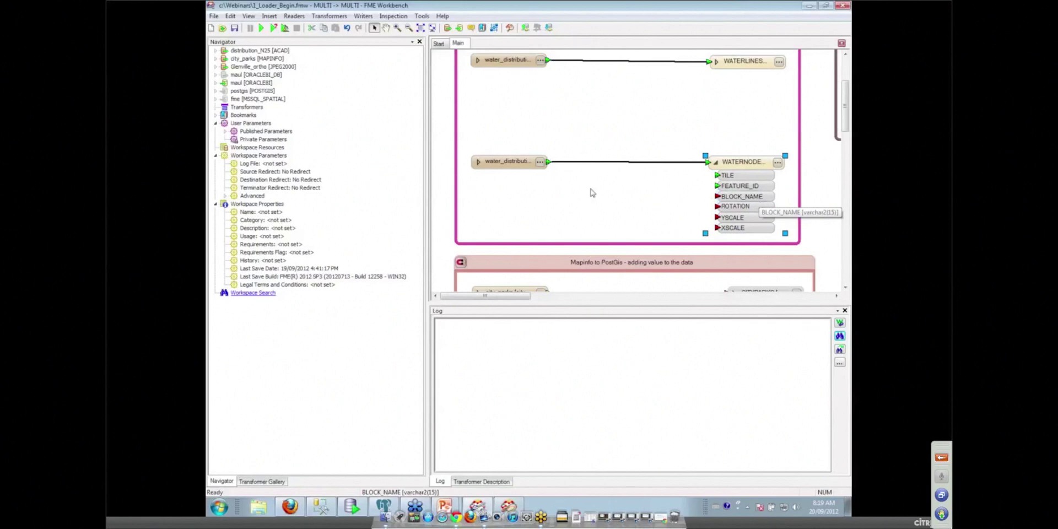
click(479, 164)
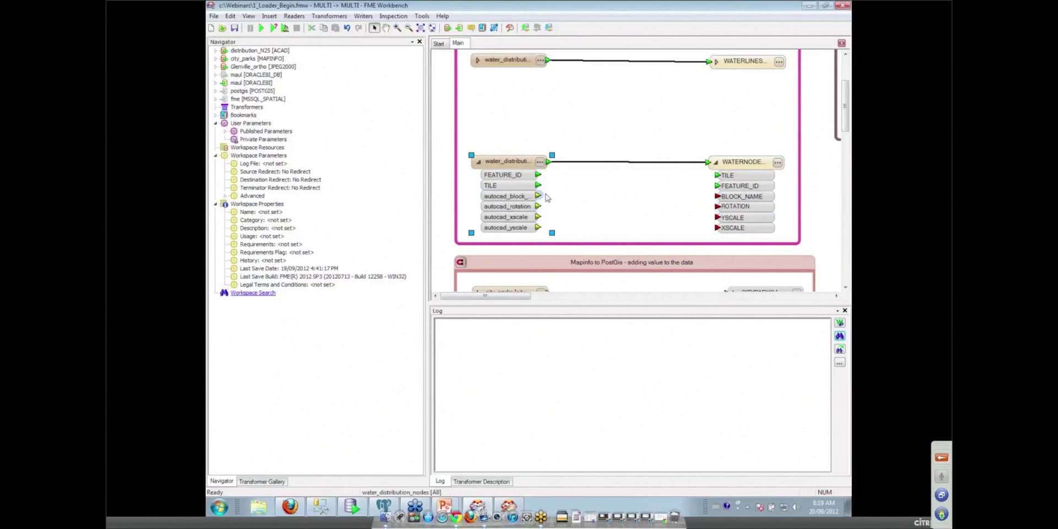
drag(538, 195, 717, 197)
drag(540, 208, 716, 207)
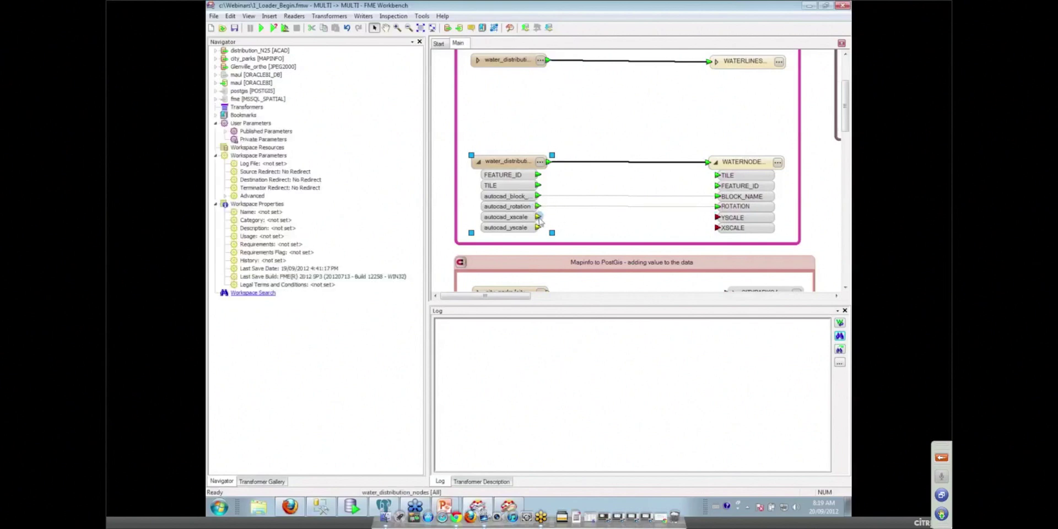
drag(539, 216, 717, 217)
drag(538, 228, 717, 227)
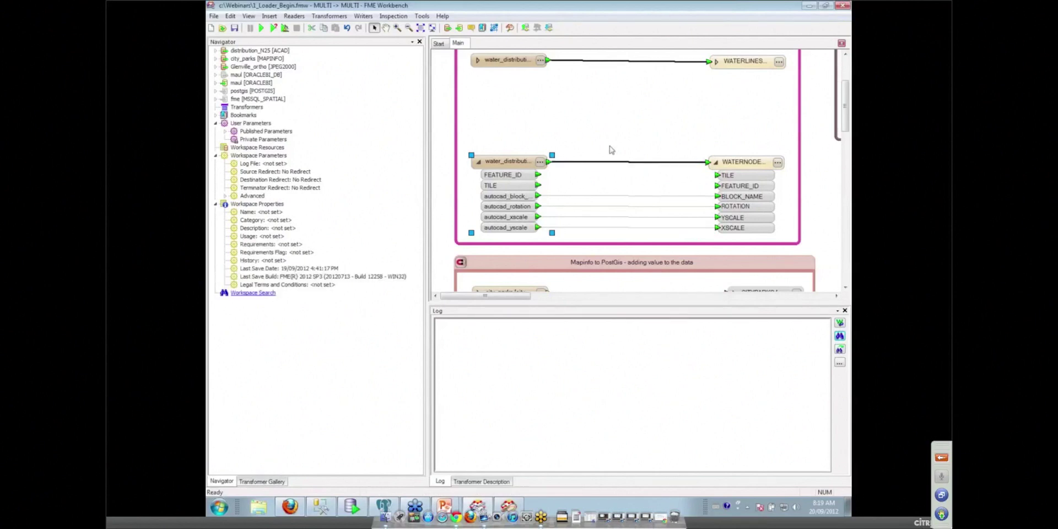
Step: Expand the maui Oracle writer settings and review the published username and password in Translation Parameters
click(543, 65)
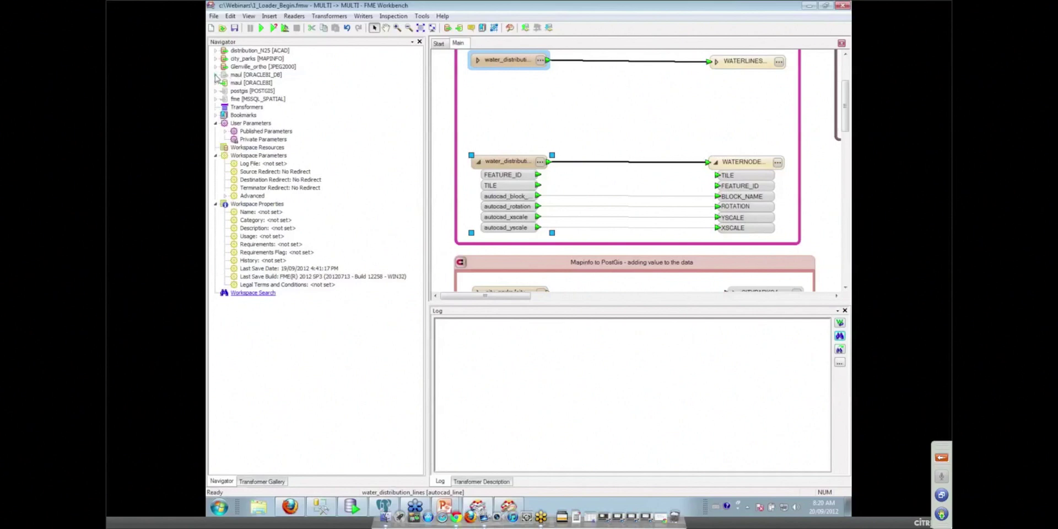
right_click(251, 77)
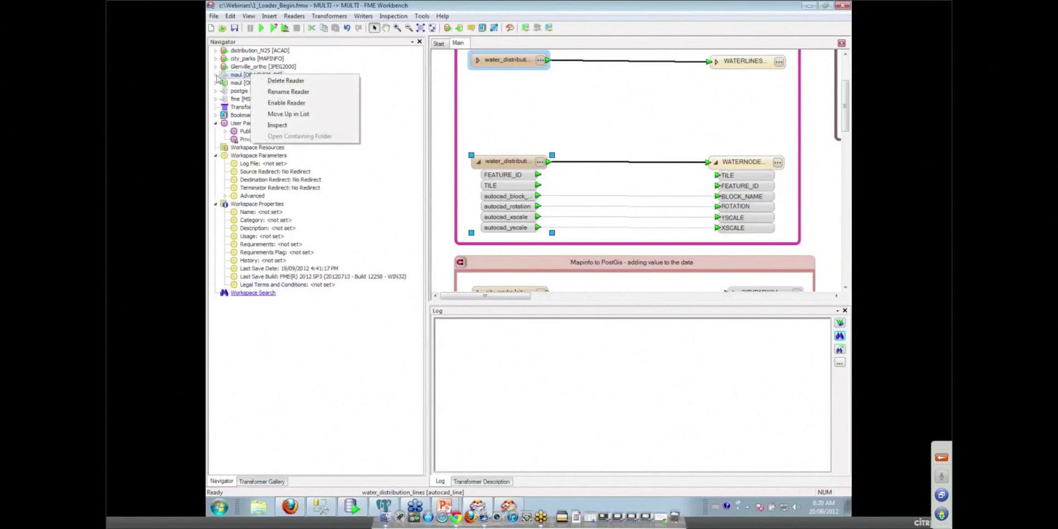
click(216, 84)
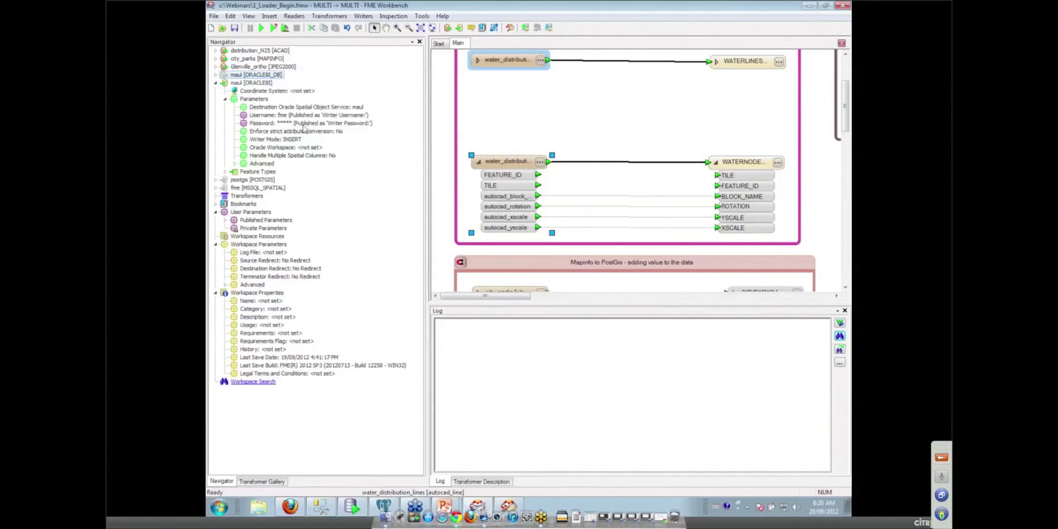
click(273, 28)
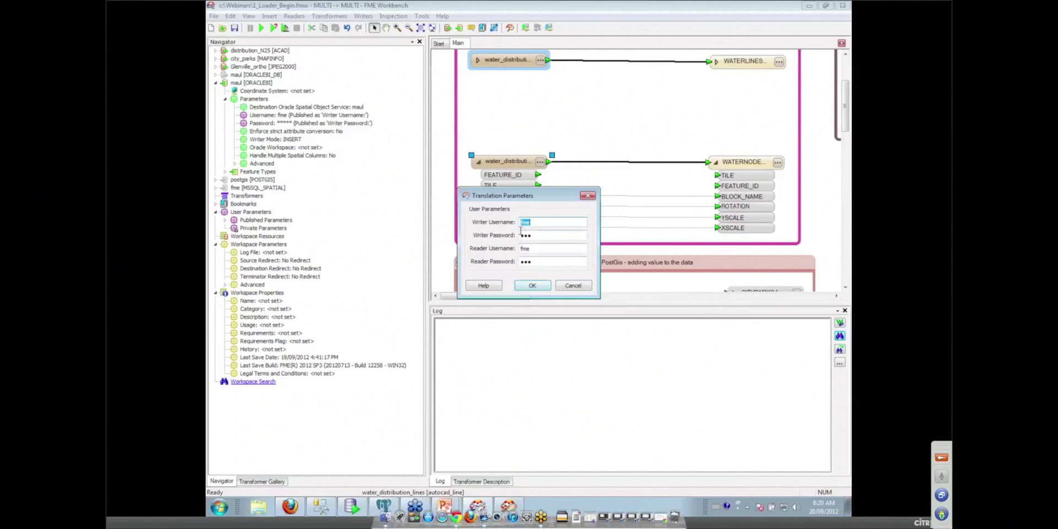
Step: Delete the four published Oracle writer and reader username and password parameters
click(573, 286)
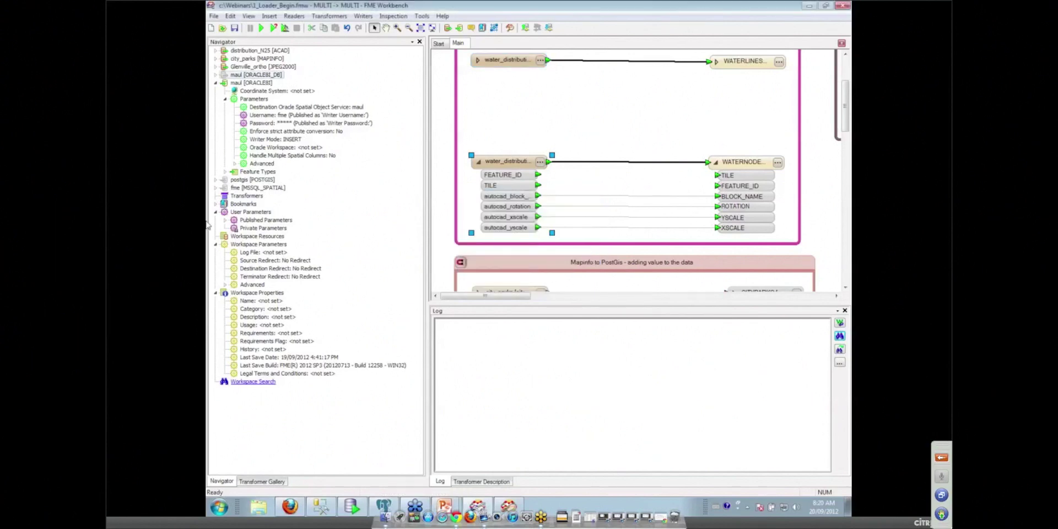
click(225, 221)
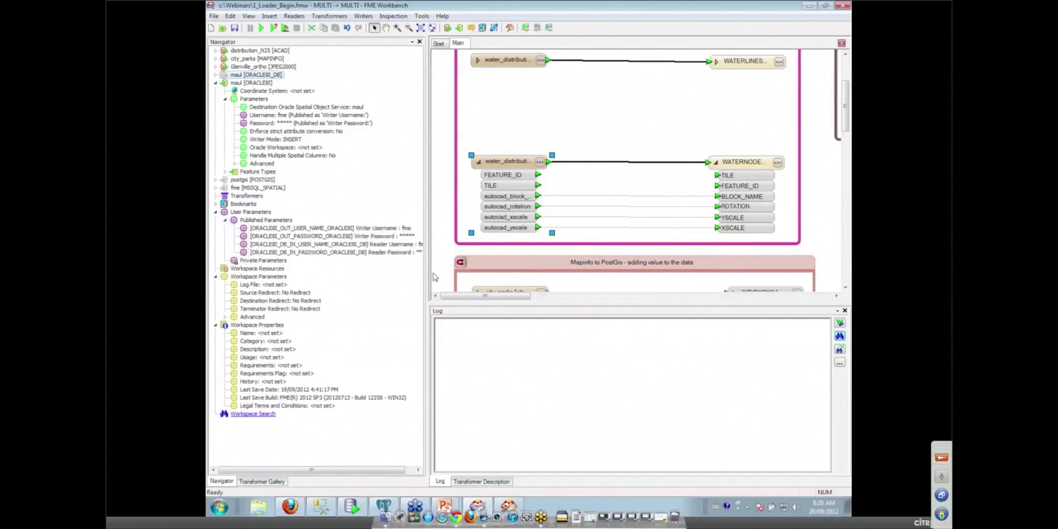
click(372, 228)
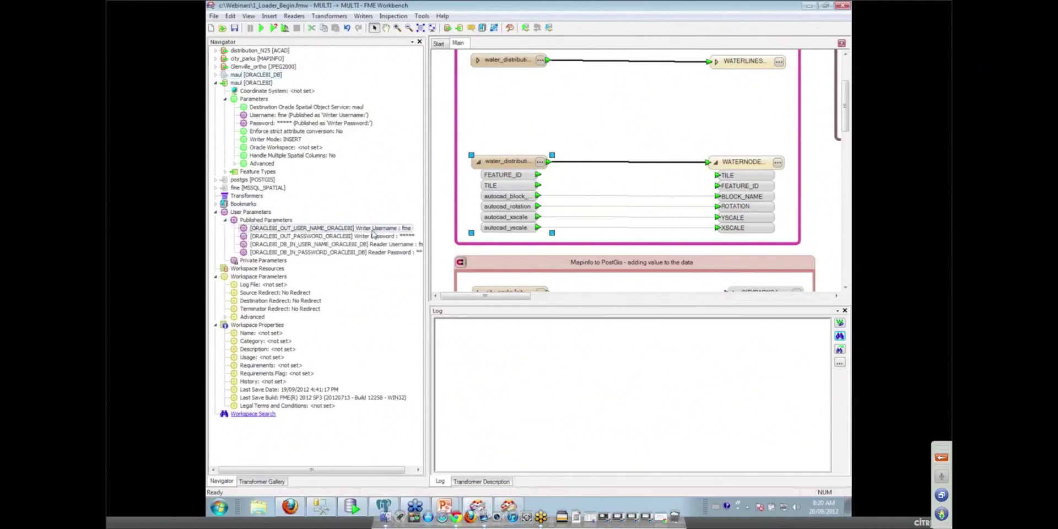
key(Delete)
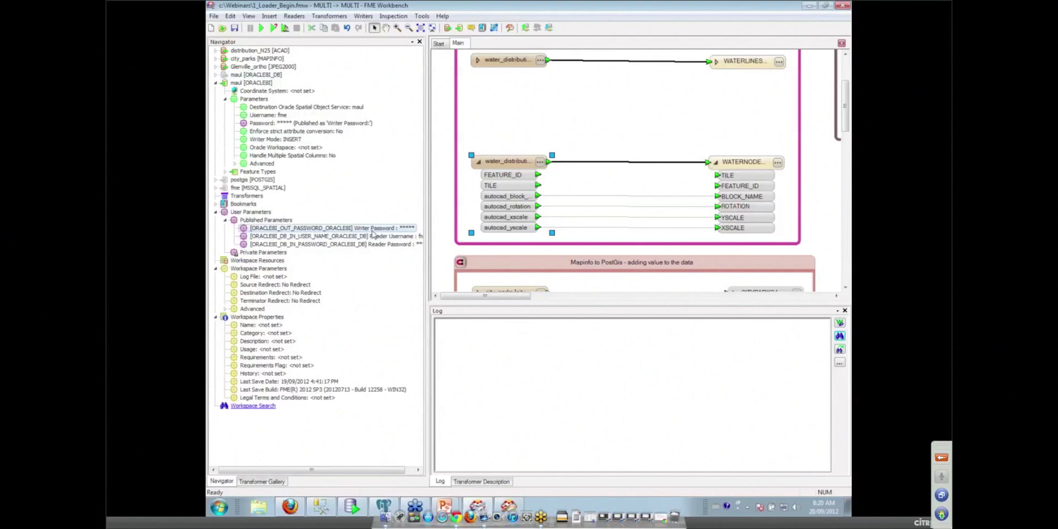
key(Delete)
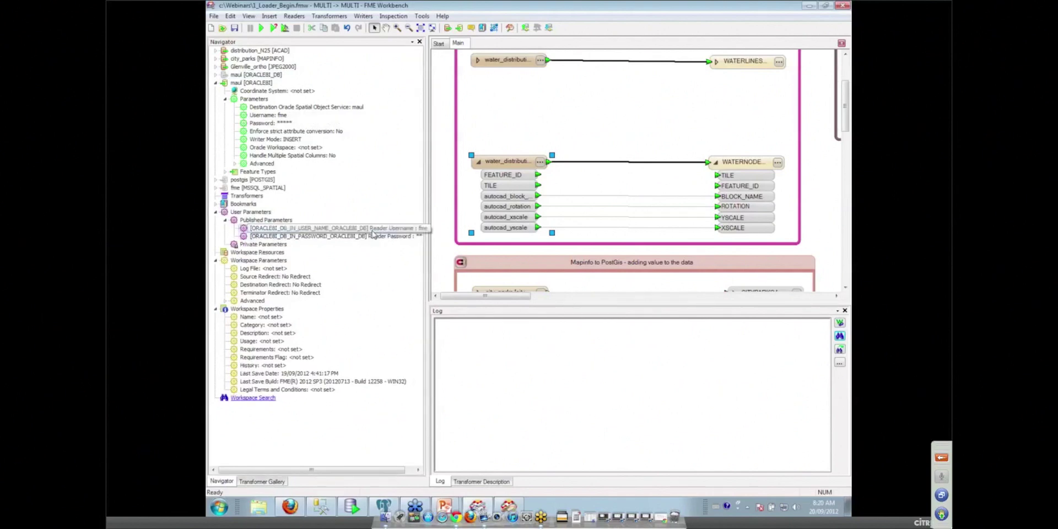
click(372, 234)
key(Delete)
key(Delete)
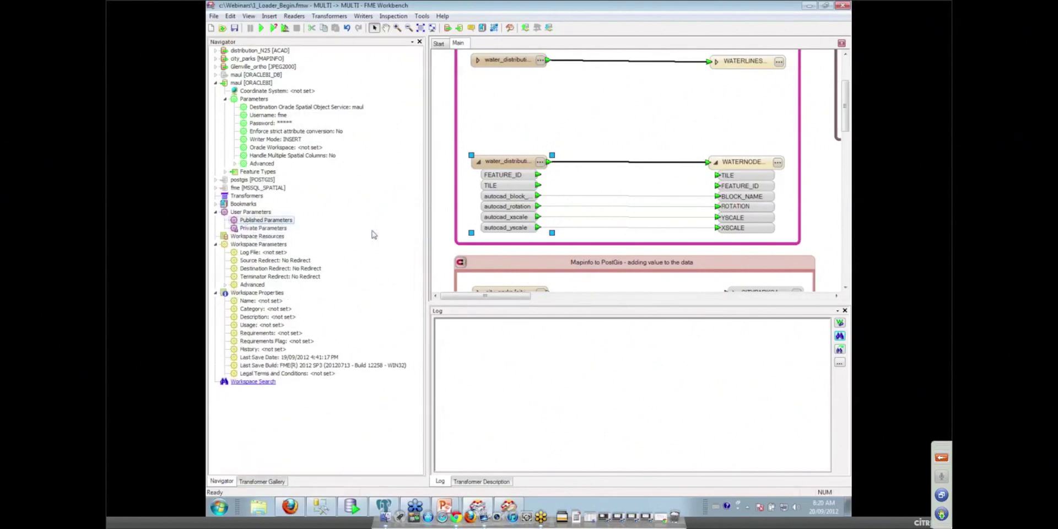
Step: Add a Password user parameter DB_Password with prompt 'Please enter a password' and a default value
right_click(259, 213)
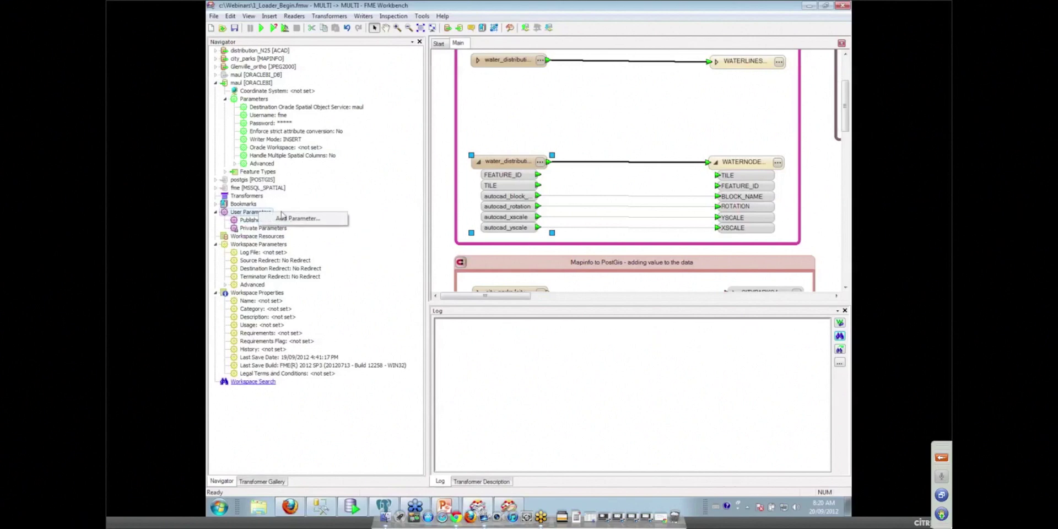
click(293, 218)
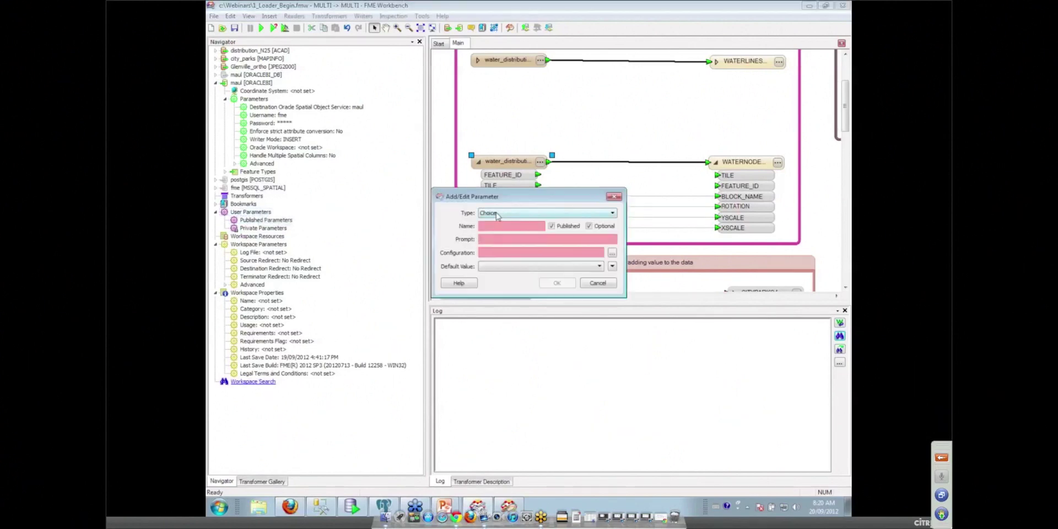
click(515, 217)
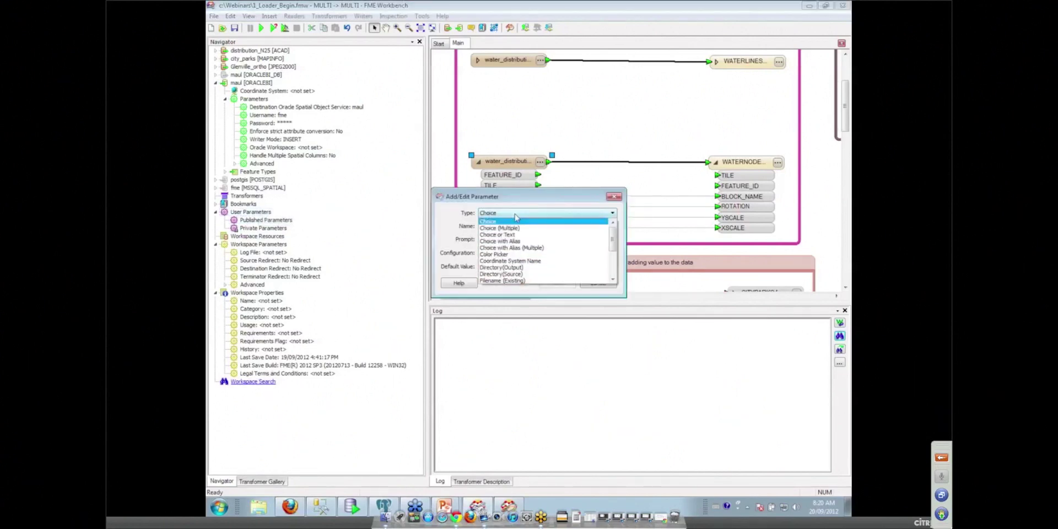
scroll(540, 256, down, 2)
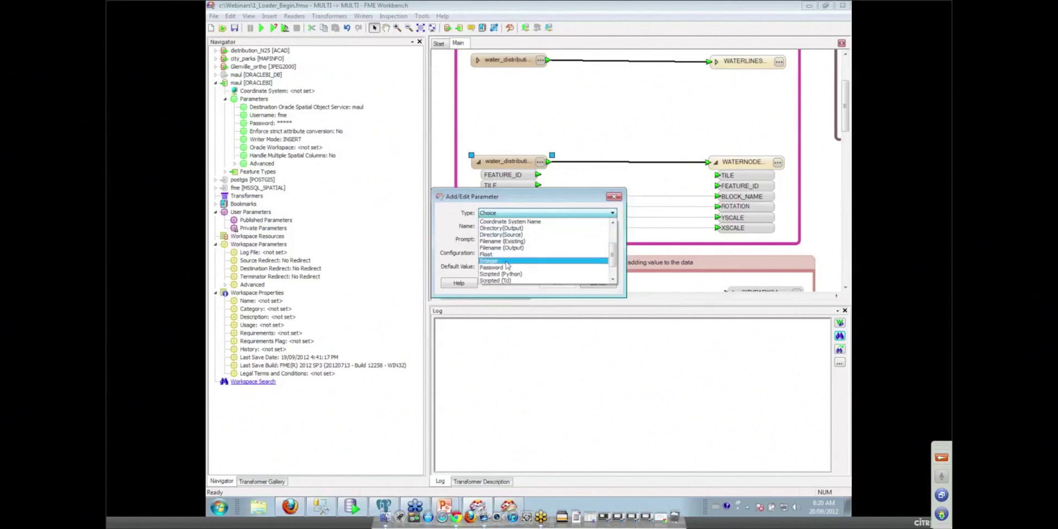
click(504, 268)
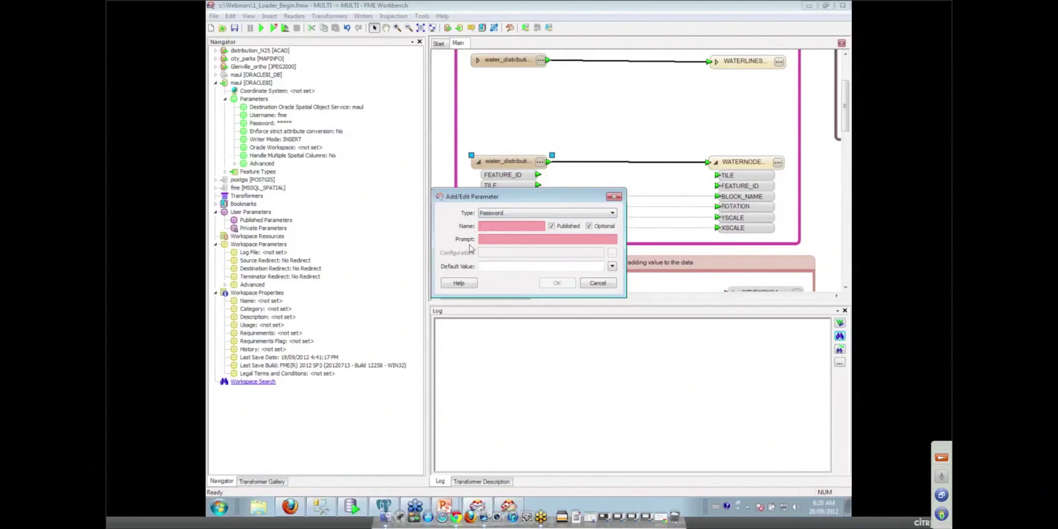
text(DB_Password)
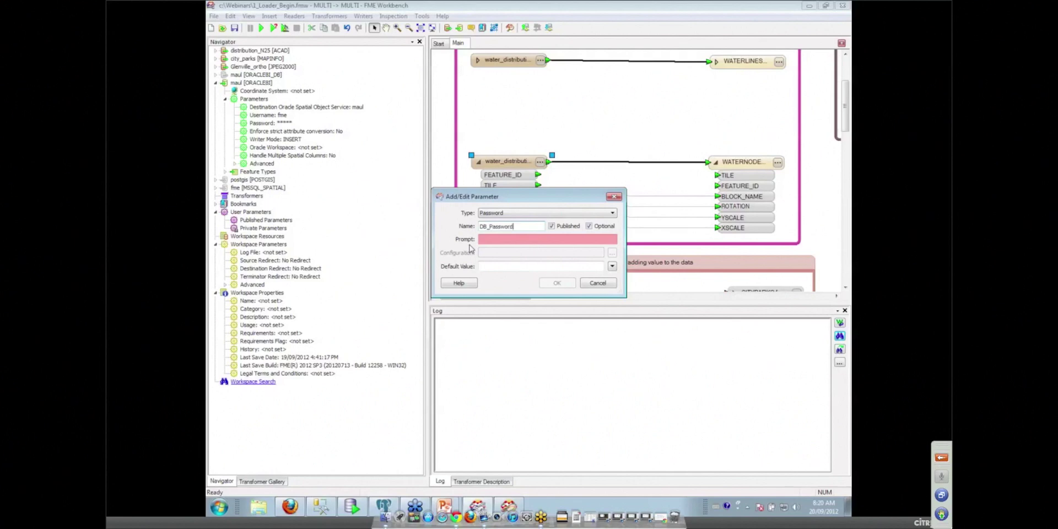
click(483, 240)
text(Please enter a password)
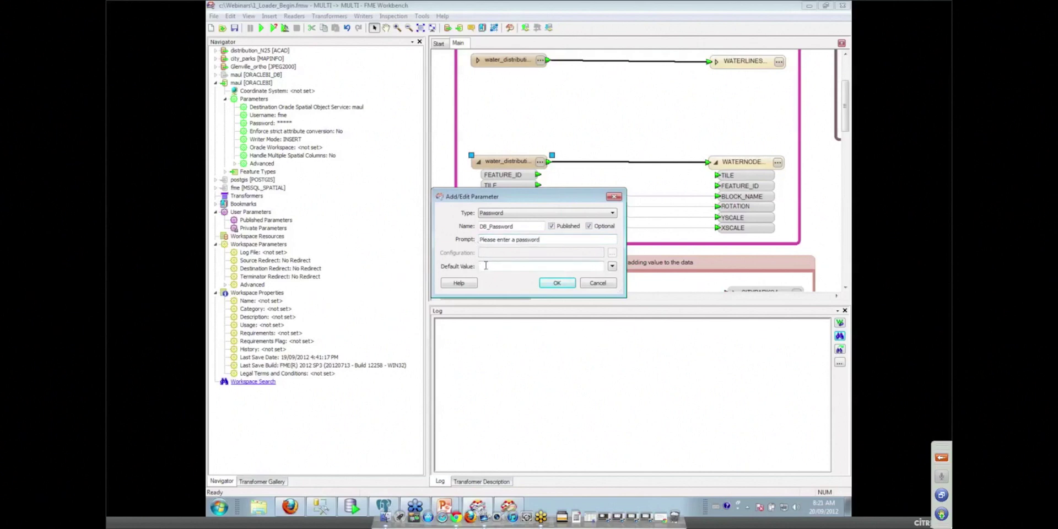
click(485, 265)
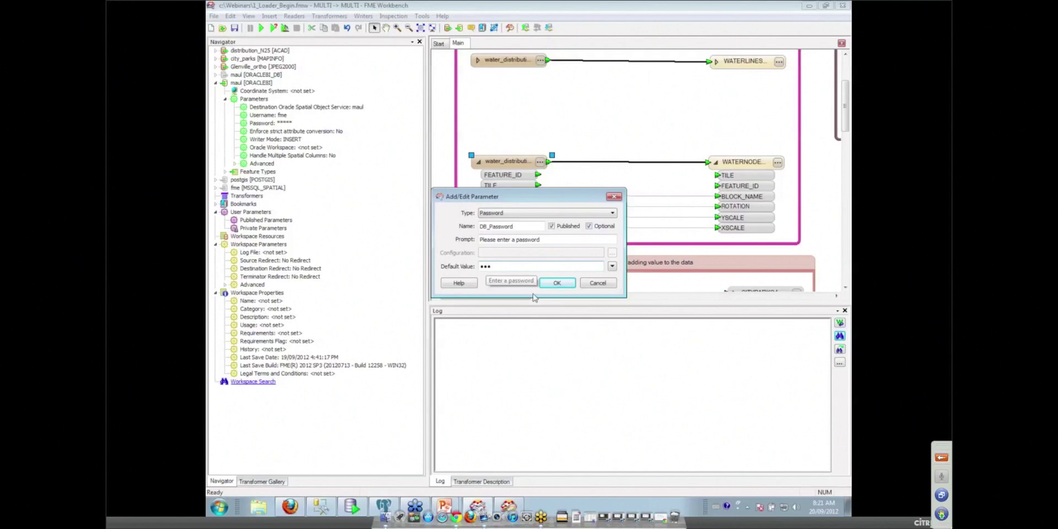
click(557, 283)
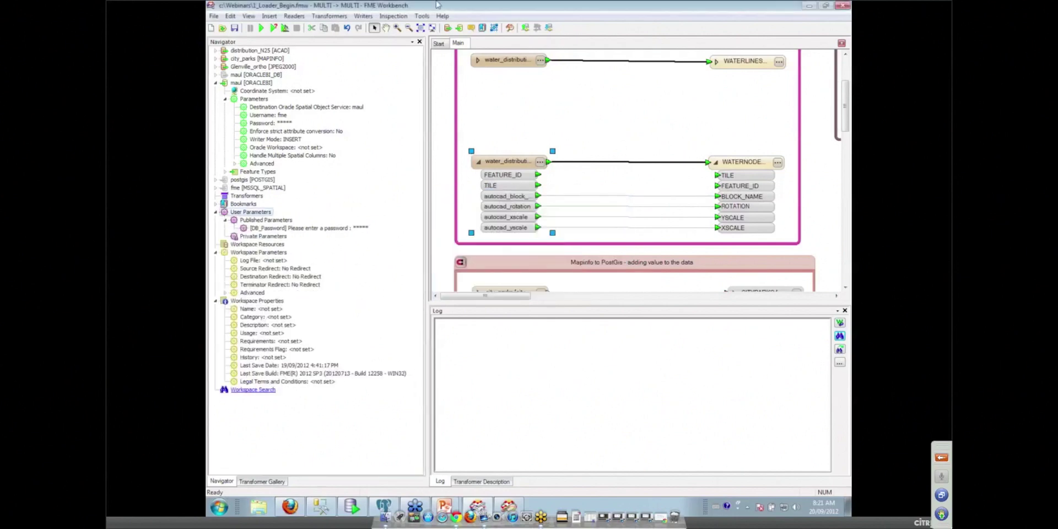
Step: Start a run with parameter prompts, then cancel the password prompt without running
click(273, 28)
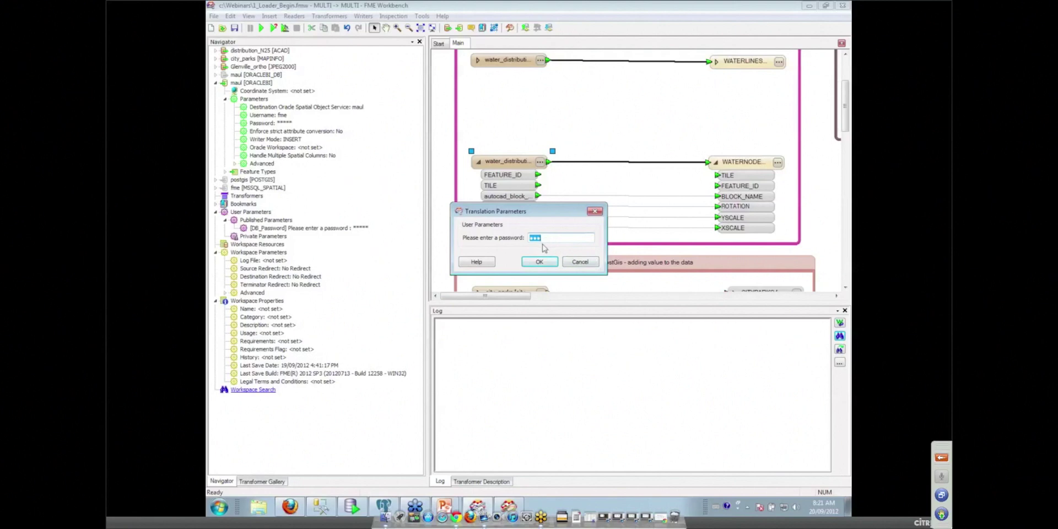
text(f)
click(589, 266)
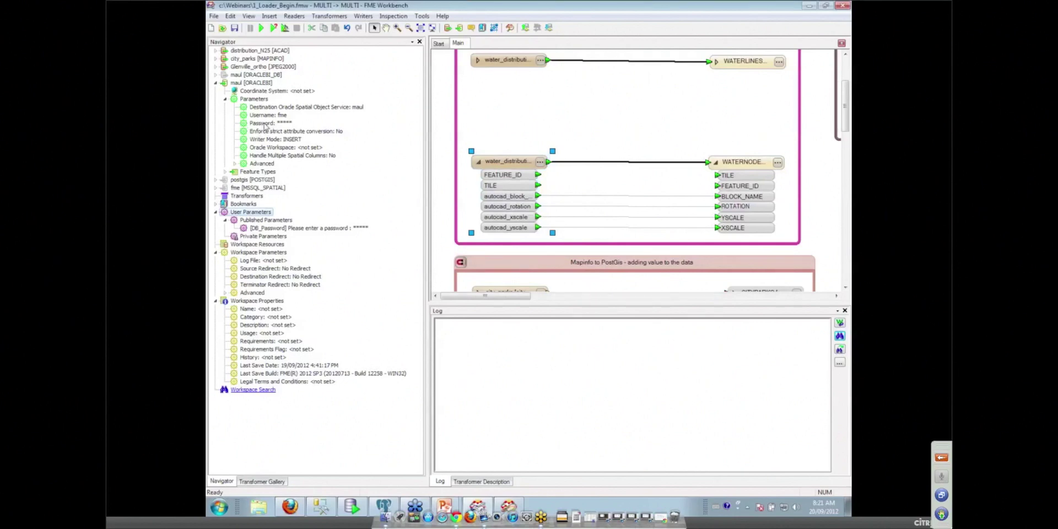
Step: Link the maui Oracle writer's Password parameter to the DB_Password user parameter
right_click(263, 126)
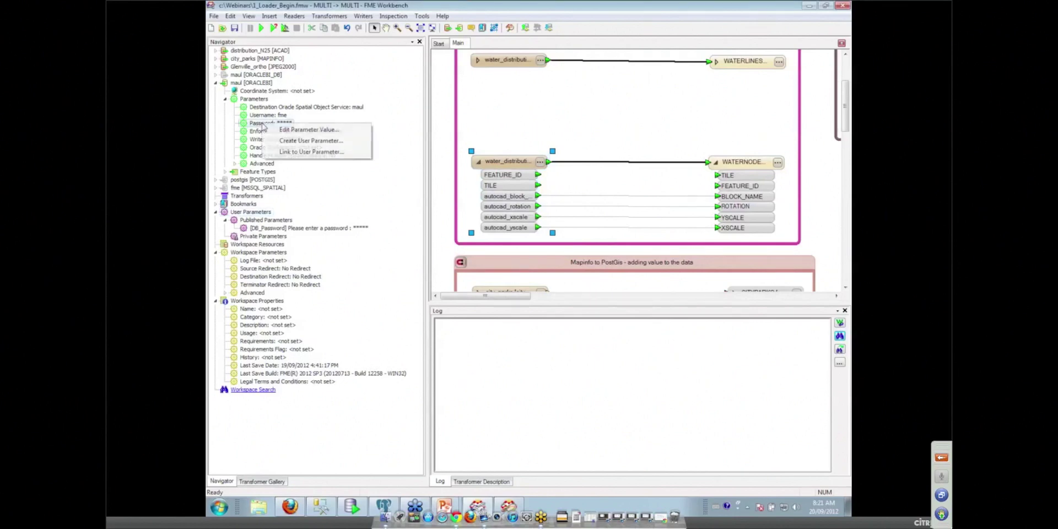
click(311, 152)
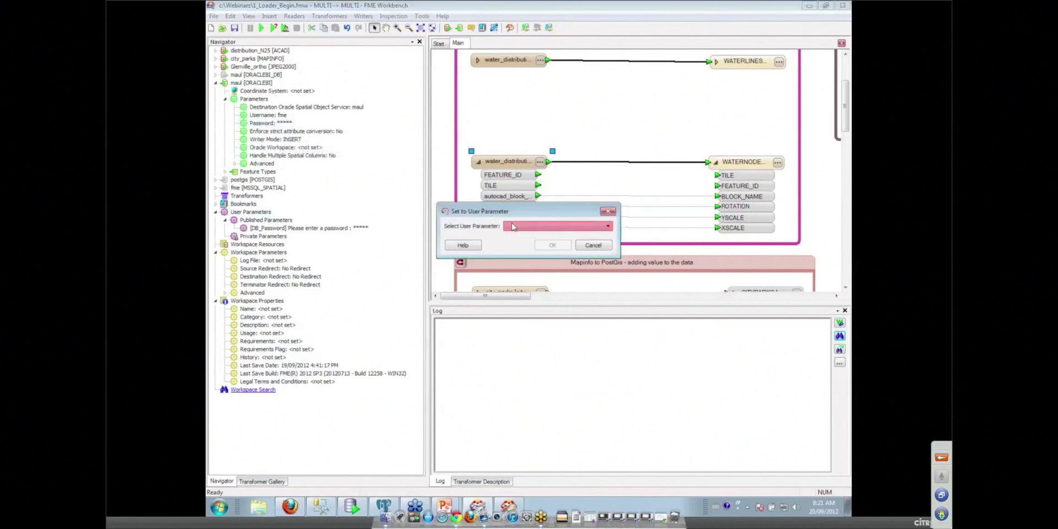
click(511, 226)
click(522, 234)
click(551, 245)
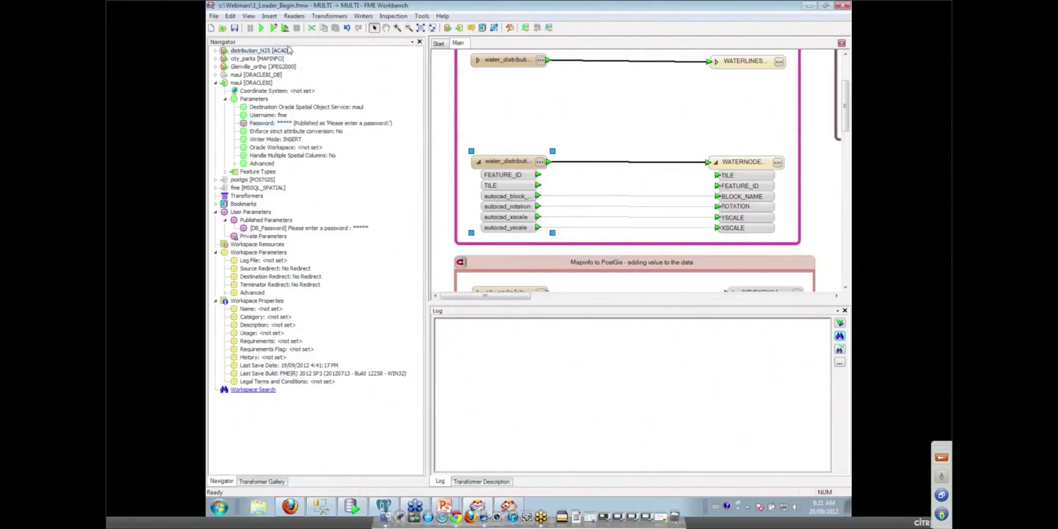
Step: Run with the database password, writing 393 lines, 355 meters and 368 nodes, then switch to SQL Developer
click(273, 28)
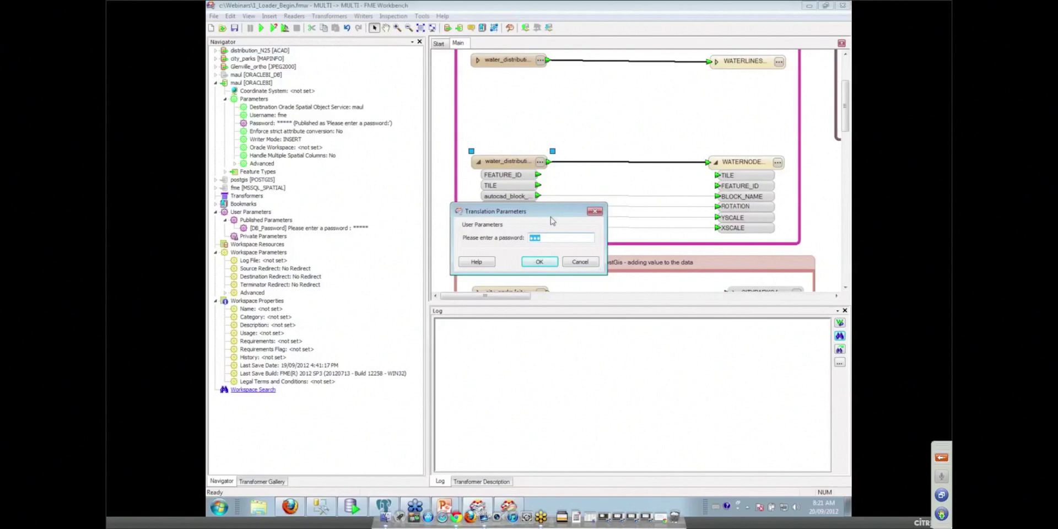
text(fme)
click(549, 261)
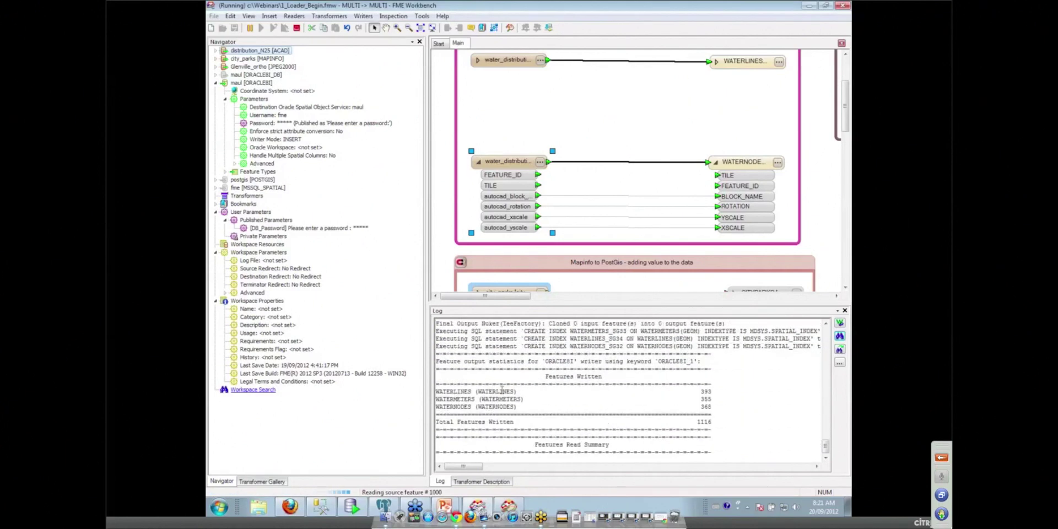
click(352, 510)
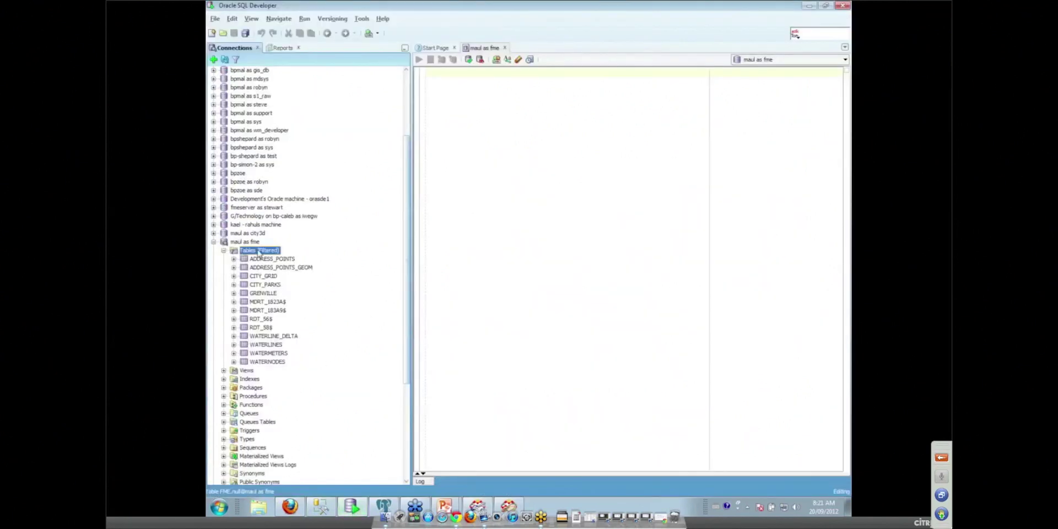
Step: Refresh the maui tables list and view the WATERLINES table's Data tab
right_click(259, 252)
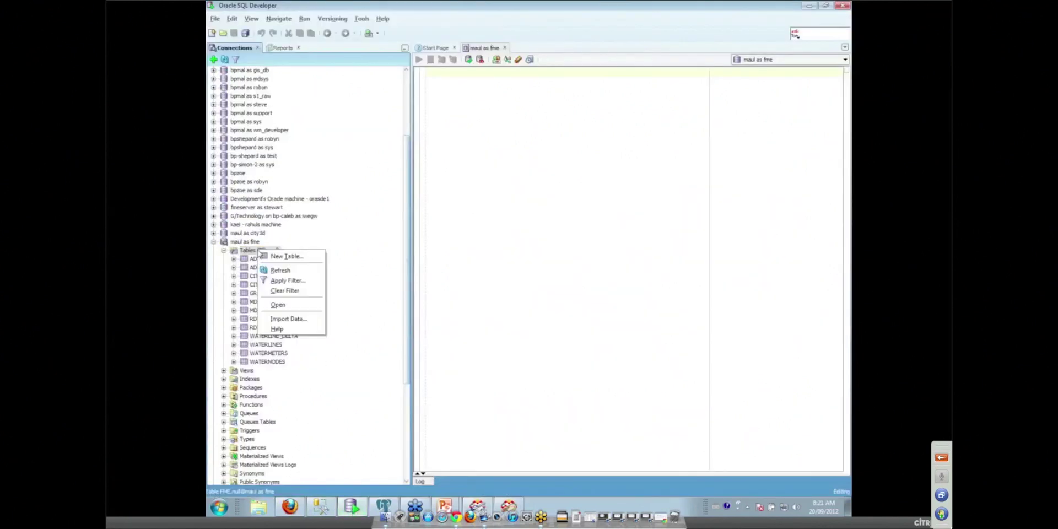
click(308, 271)
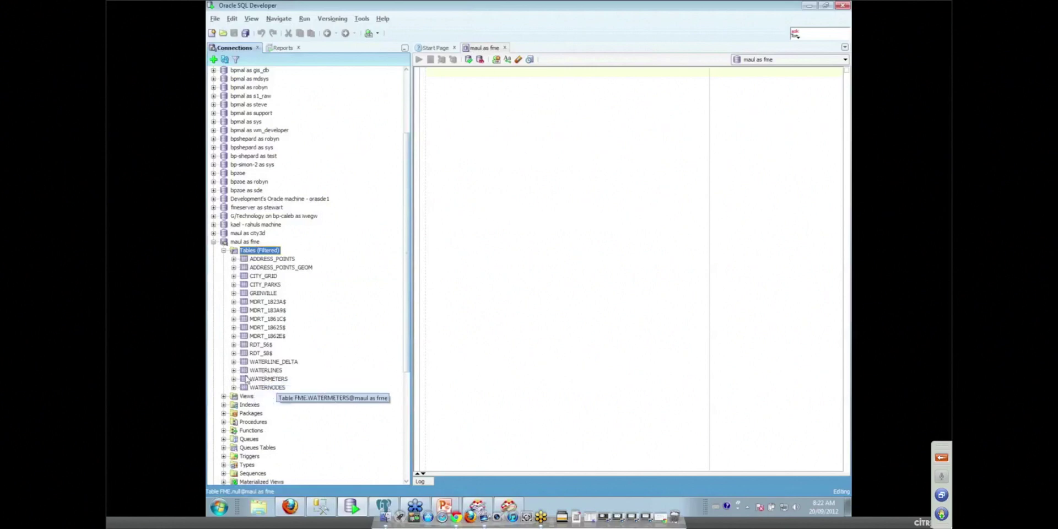
click(264, 373)
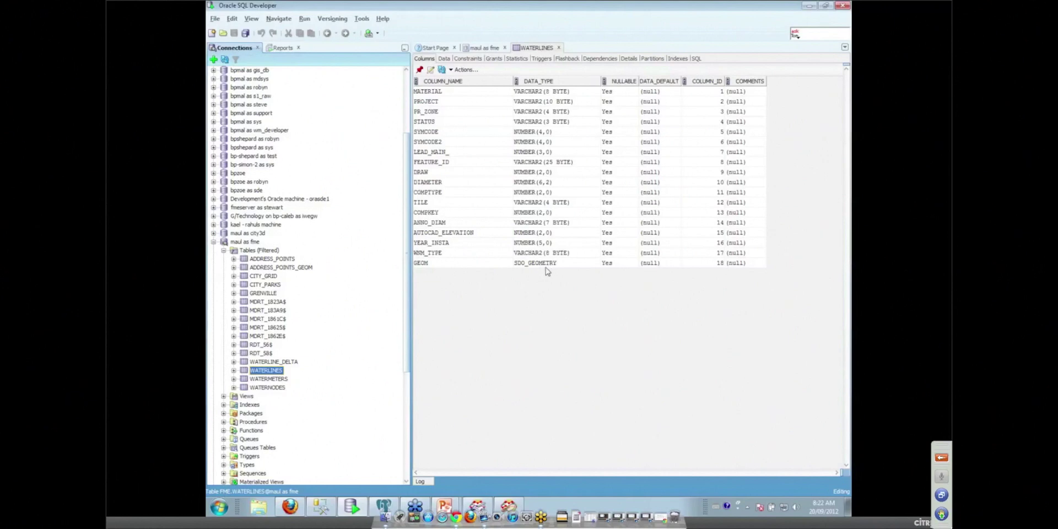
click(444, 59)
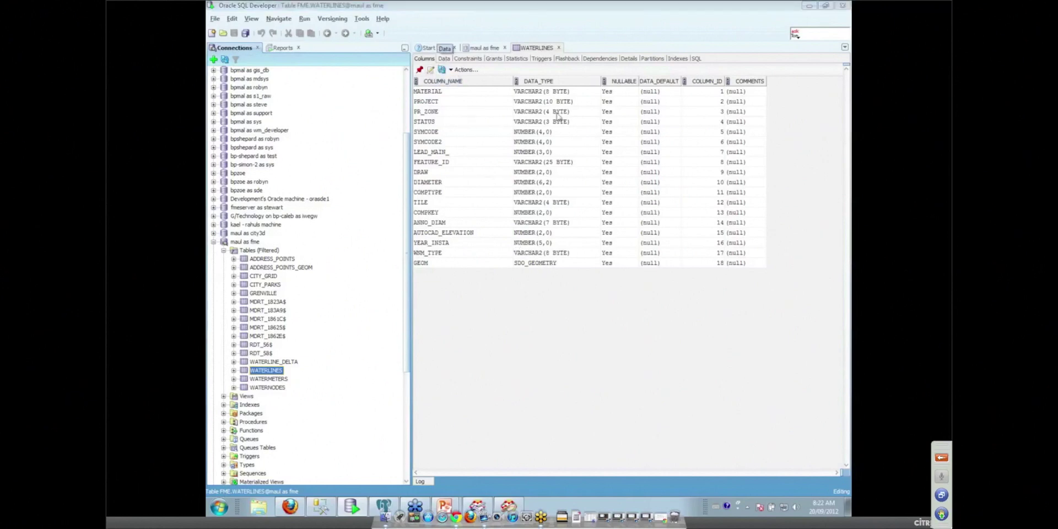